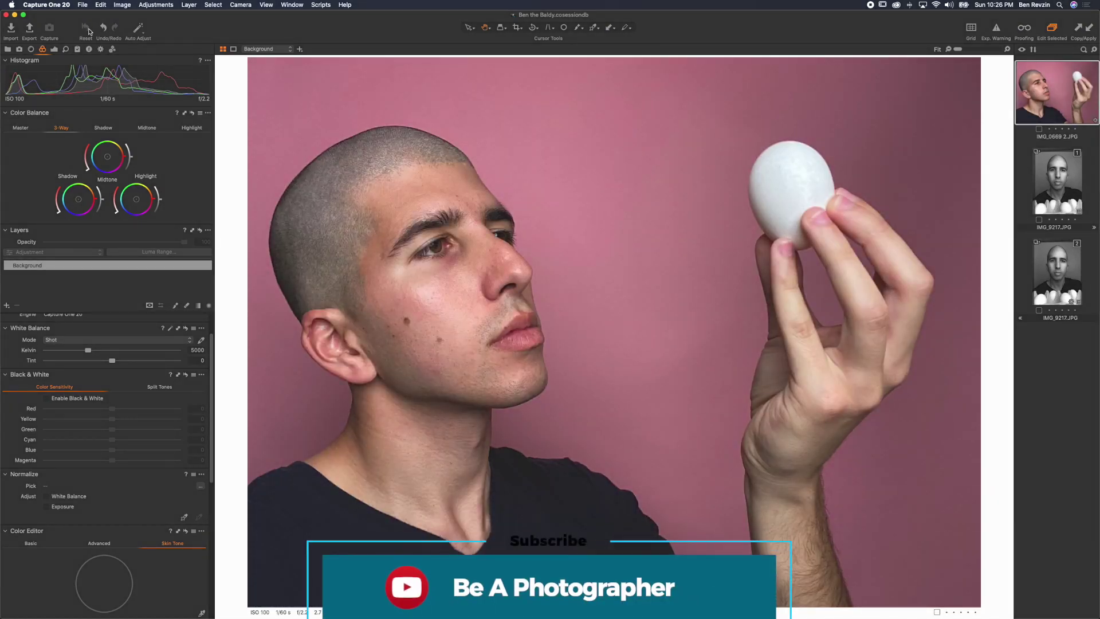
double_click(485, 371)
drag(479, 341, 472, 433)
double_click(472, 433)
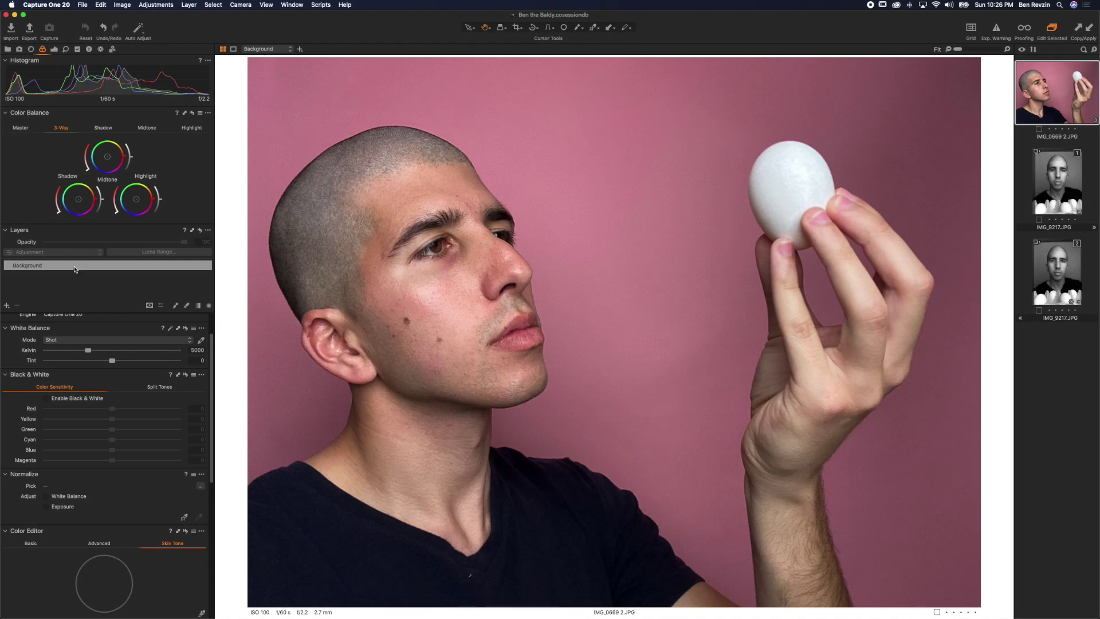
- Enable the black-and-white conversion on the background layer and set the red color sensitivity to 27
click(77, 266)
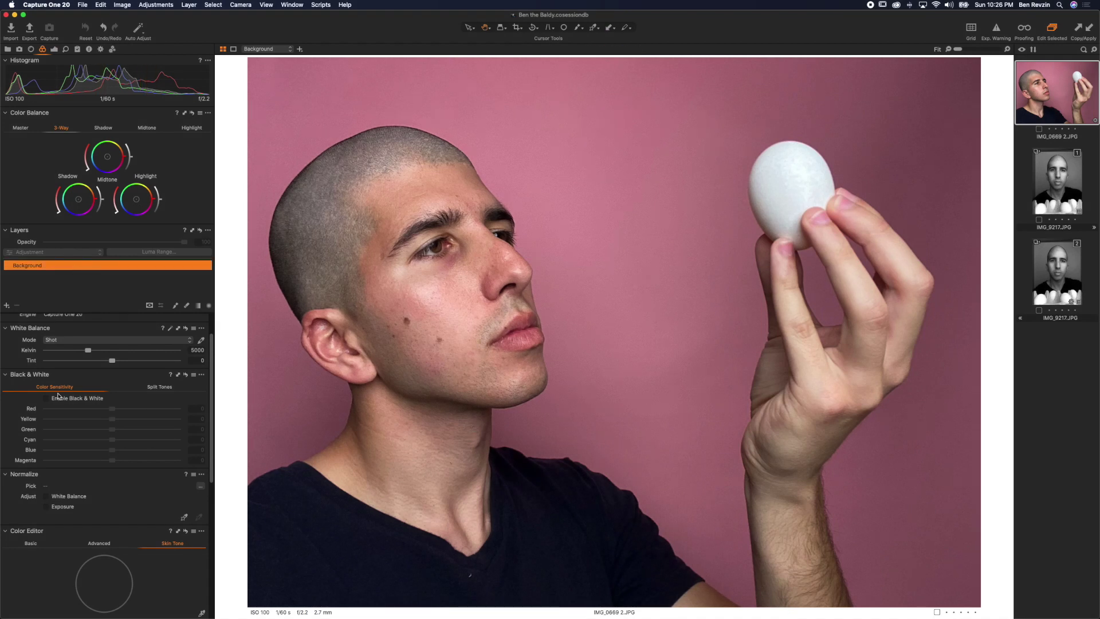
click(67, 399)
drag(97, 409, 131, 413)
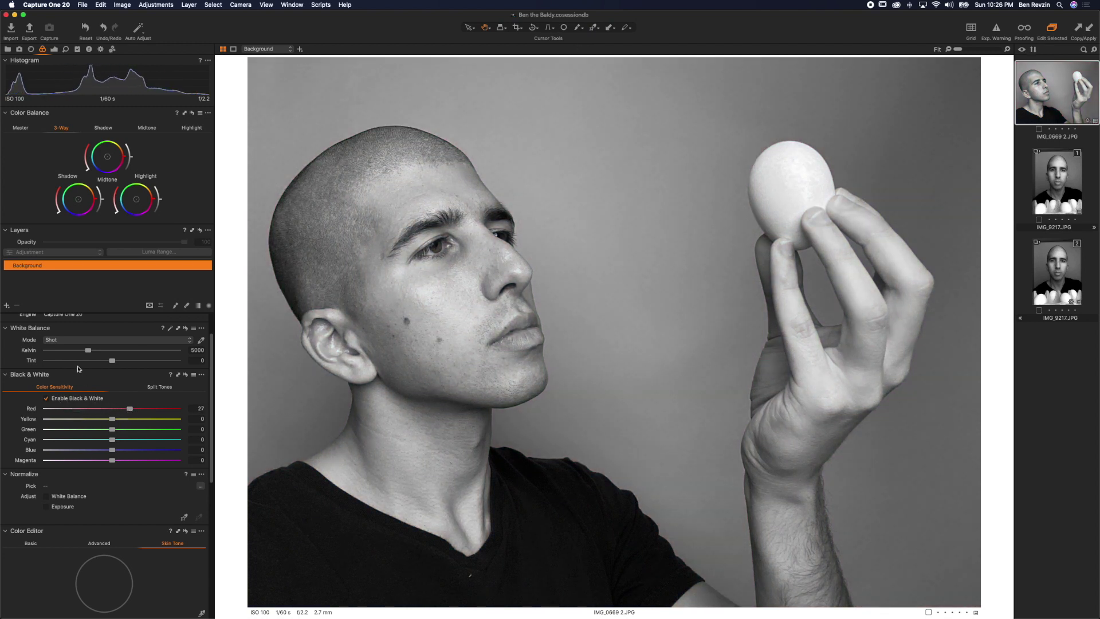
- Raise the black point of the RGB levels to 20
scroll(78, 368, up, 2)
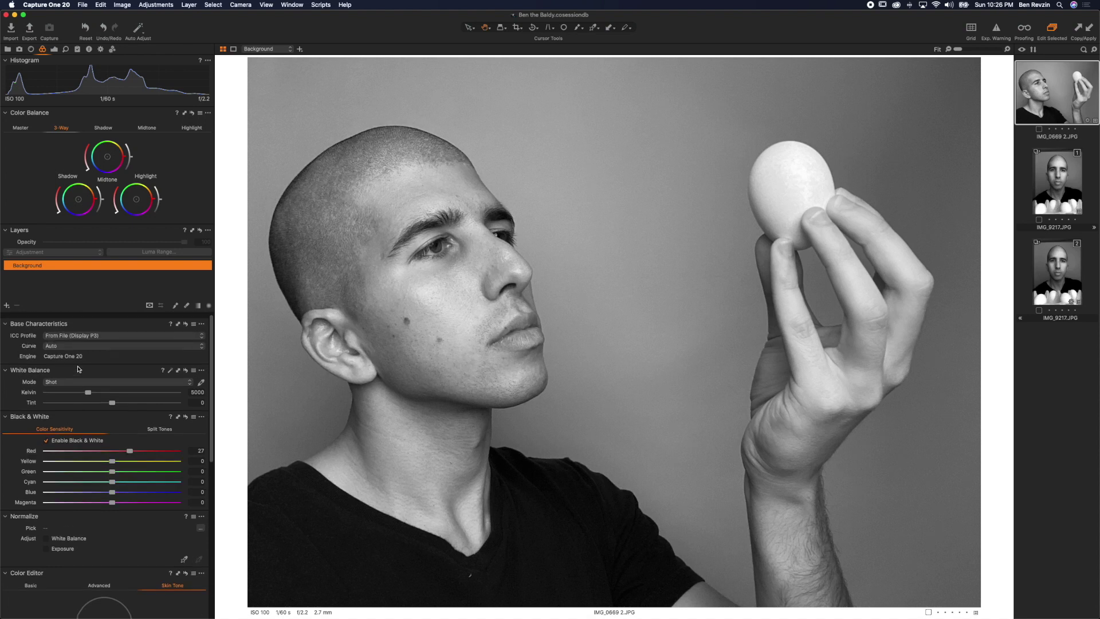
click(54, 50)
drag(8, 385, 23, 386)
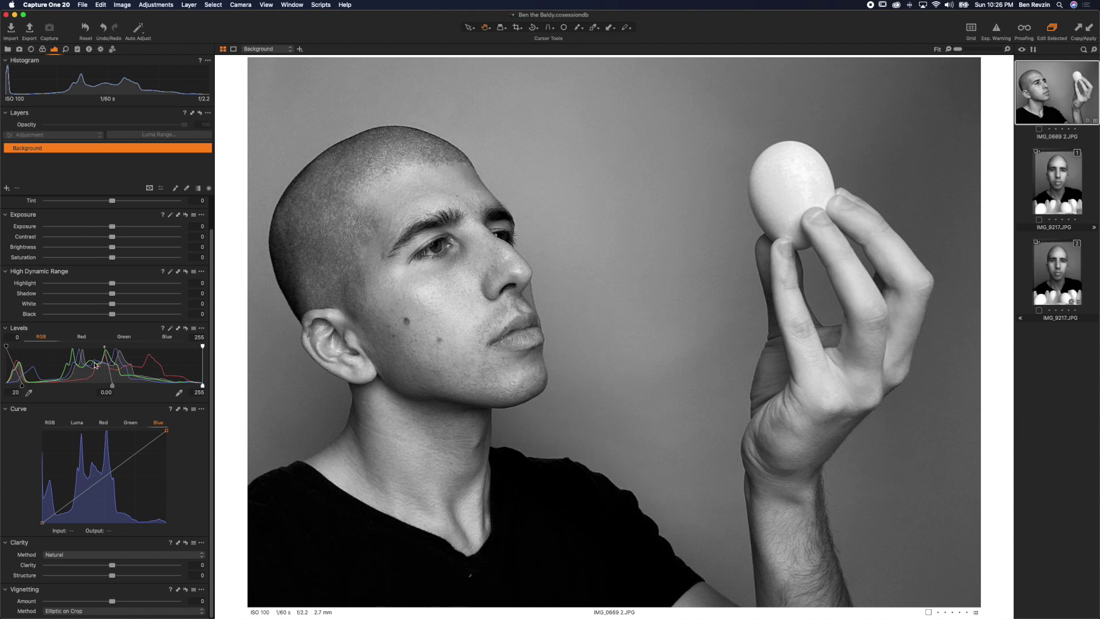
- Set the background's contrast to 7, compare with the original photo, and lower clarity to -79
drag(116, 239, 121, 239)
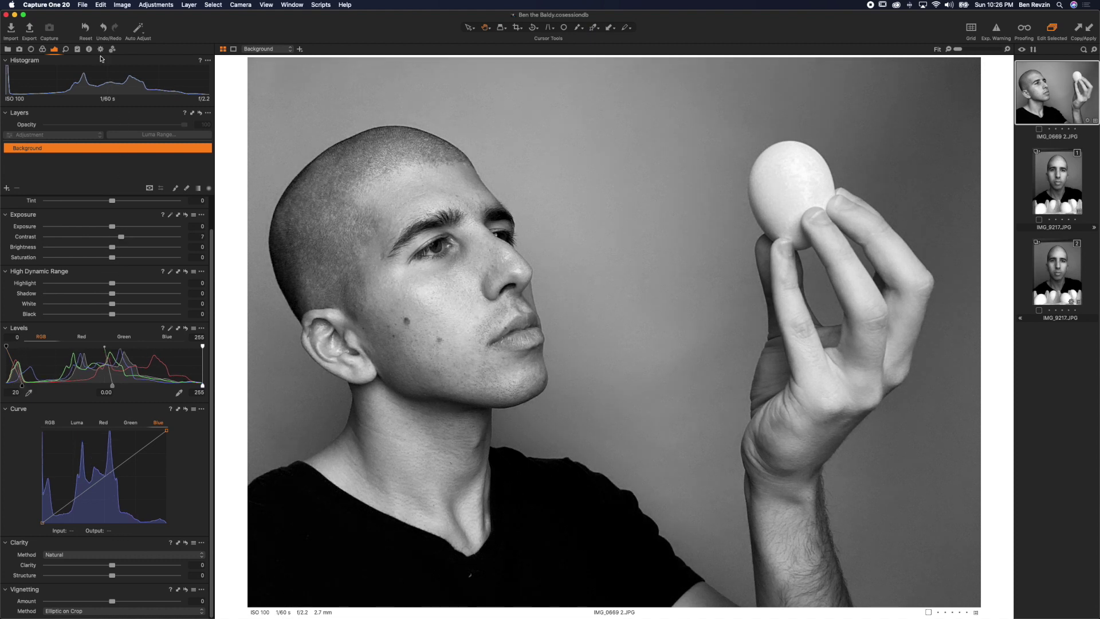
click(90, 36)
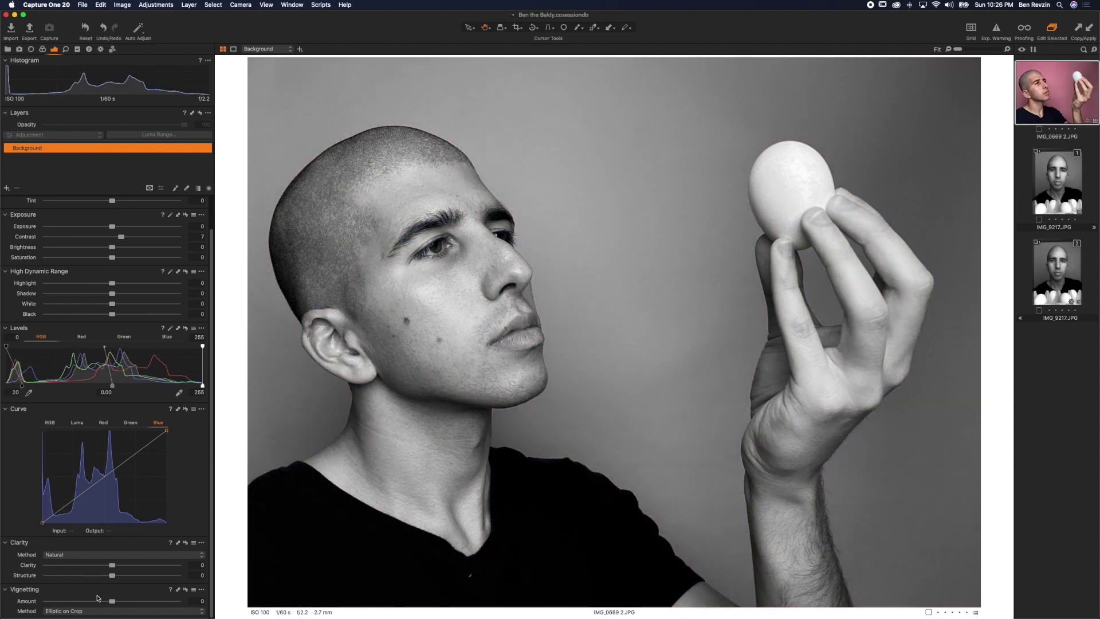
drag(58, 569, 66, 567)
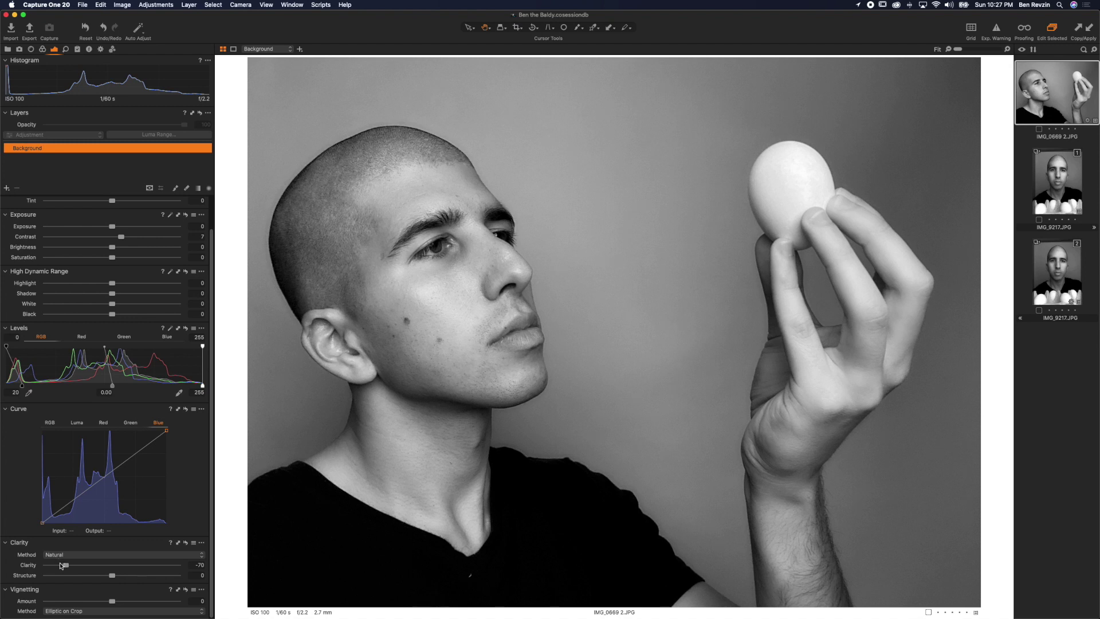
- Add a new empty adjustment layer and name it Eyes
click(7, 188)
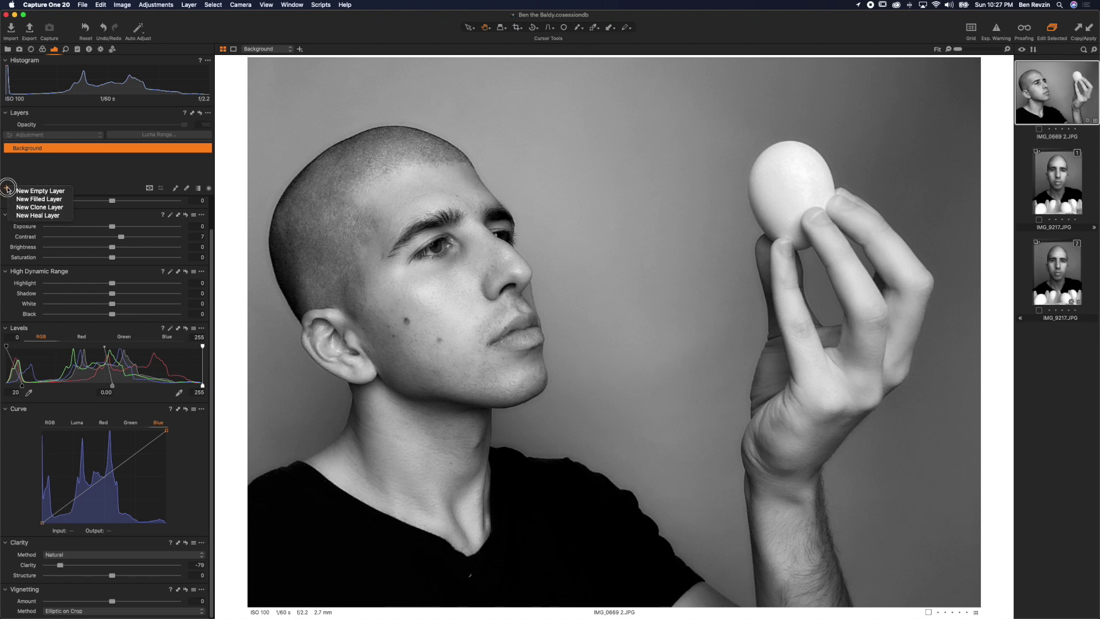
click(23, 189)
double_click(29, 149)
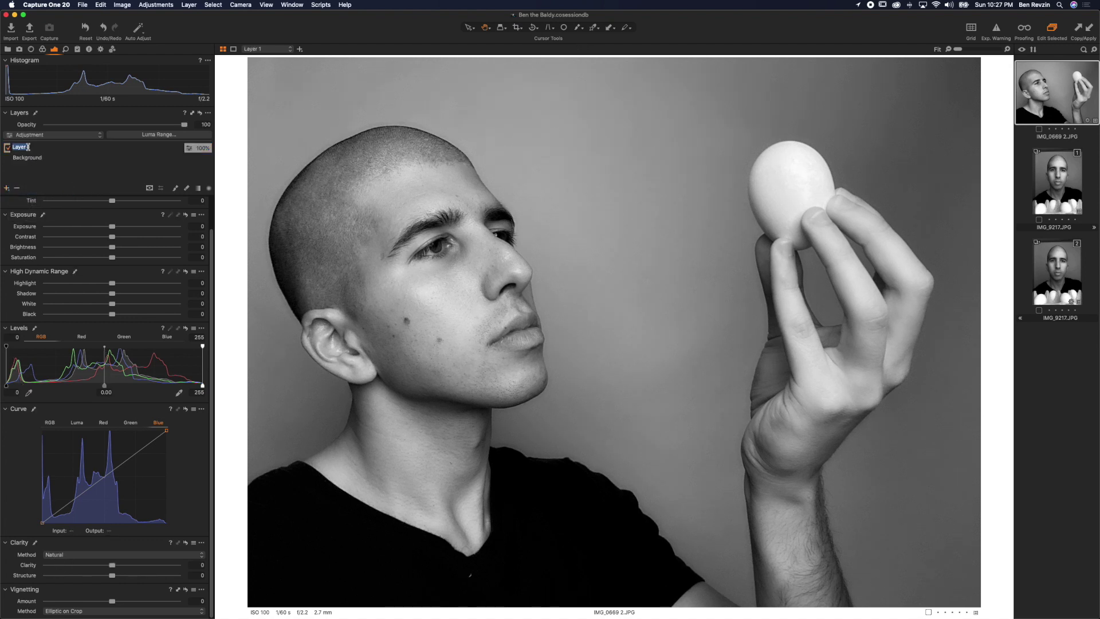
text(Eyes)
key(Return)
- Brush a mask over both eyes on the Eyes layer and raise its exposure to 1.09
key(b)
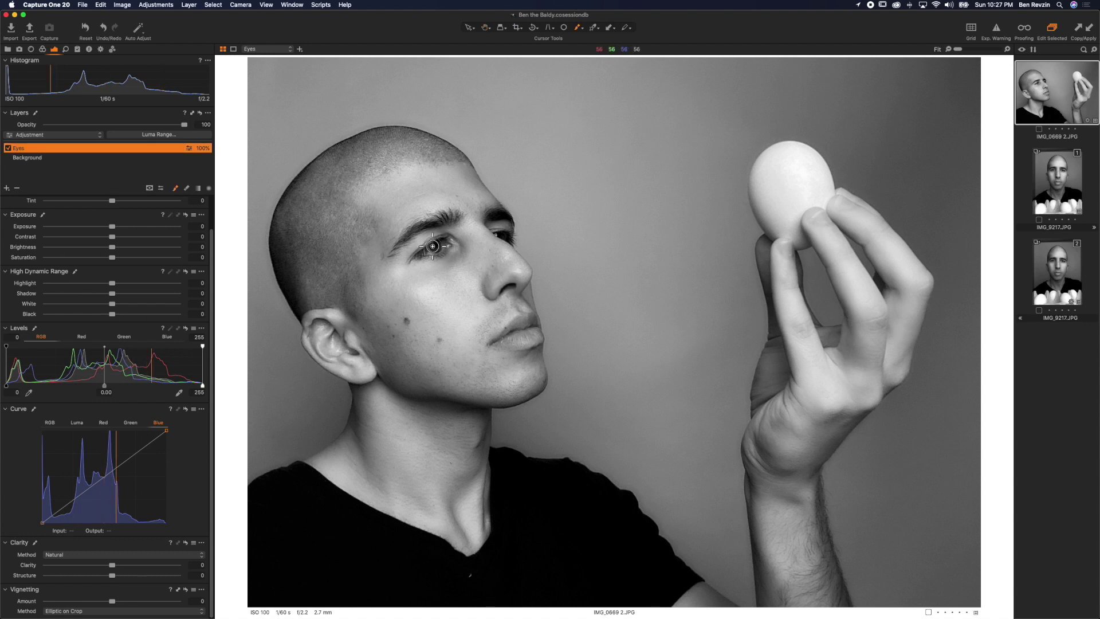
mouse_move(445, 245)
mouse_down()
mouse_move(401, 255)
mouse_move(452, 243)
mouse_up()
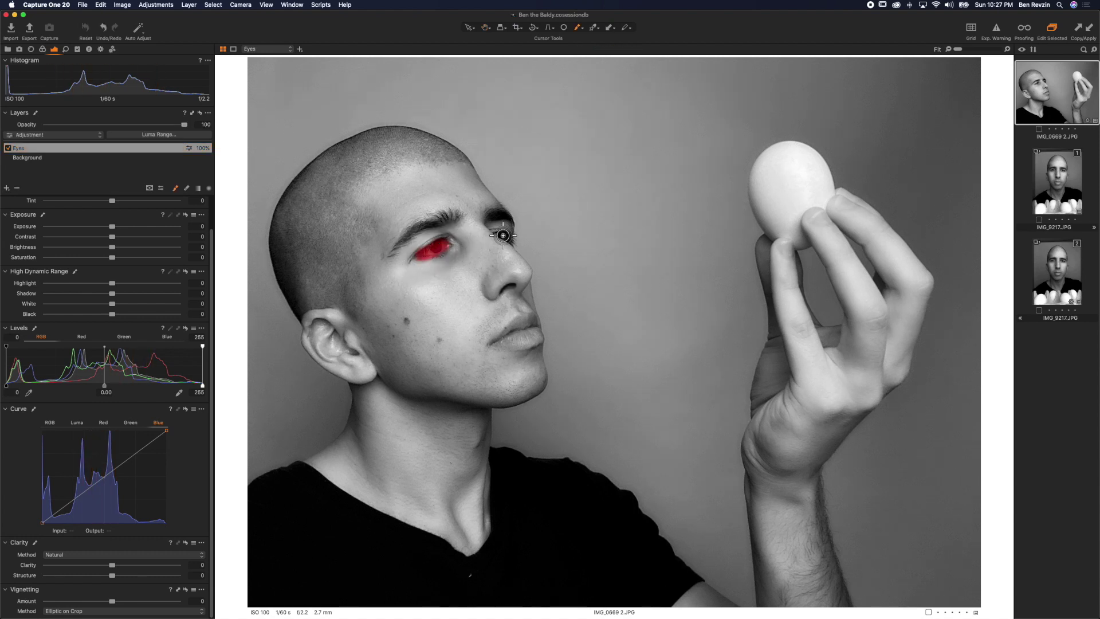
drag(503, 233, 512, 243)
drag(131, 230, 130, 229)
- Feather the Eyes layer's mask with a radius of 17.5
scroll(481, 254, up, 5)
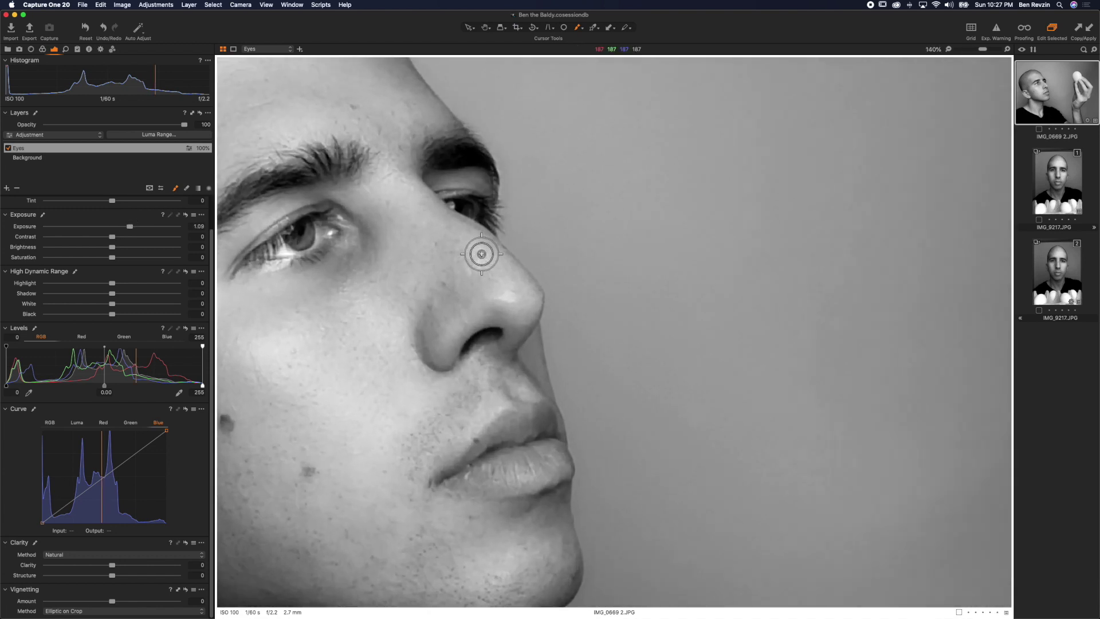
drag(346, 265, 484, 286)
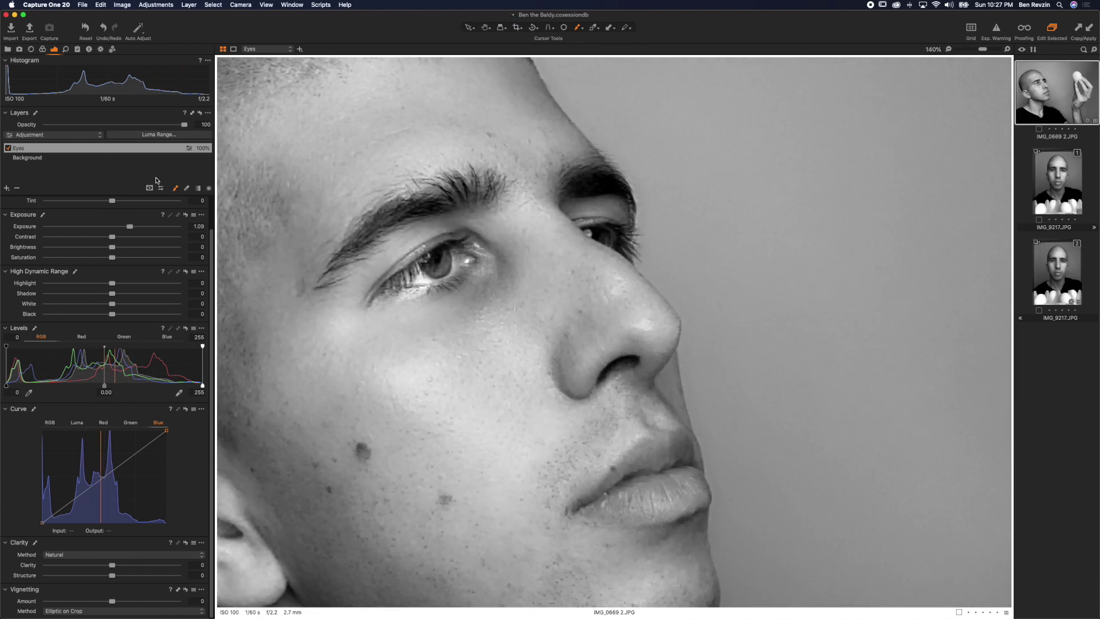
right_click(104, 149)
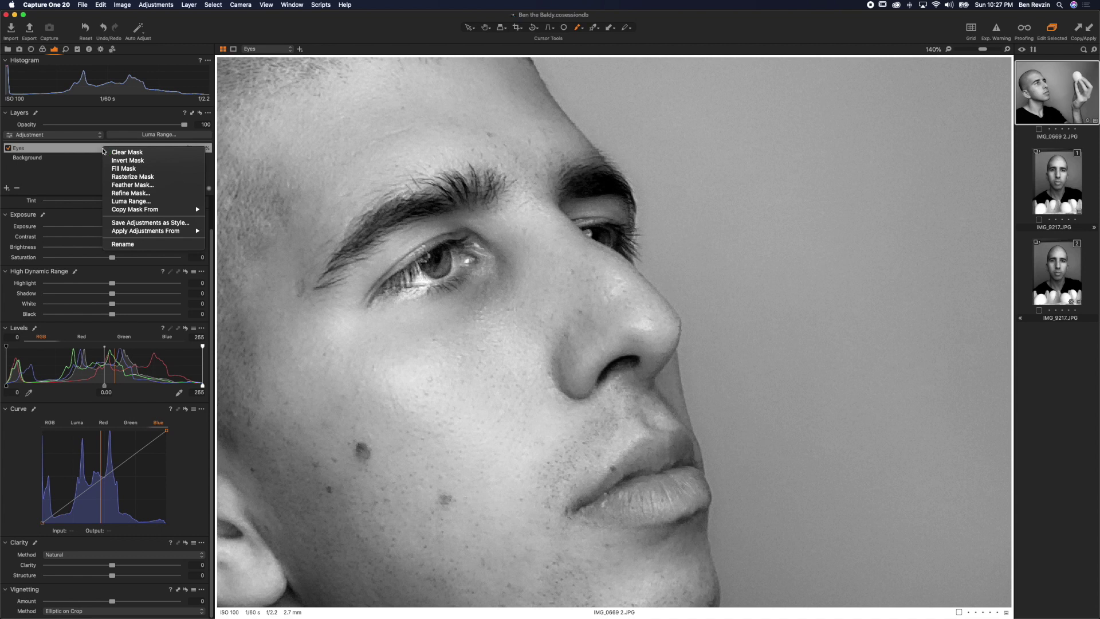
click(160, 185)
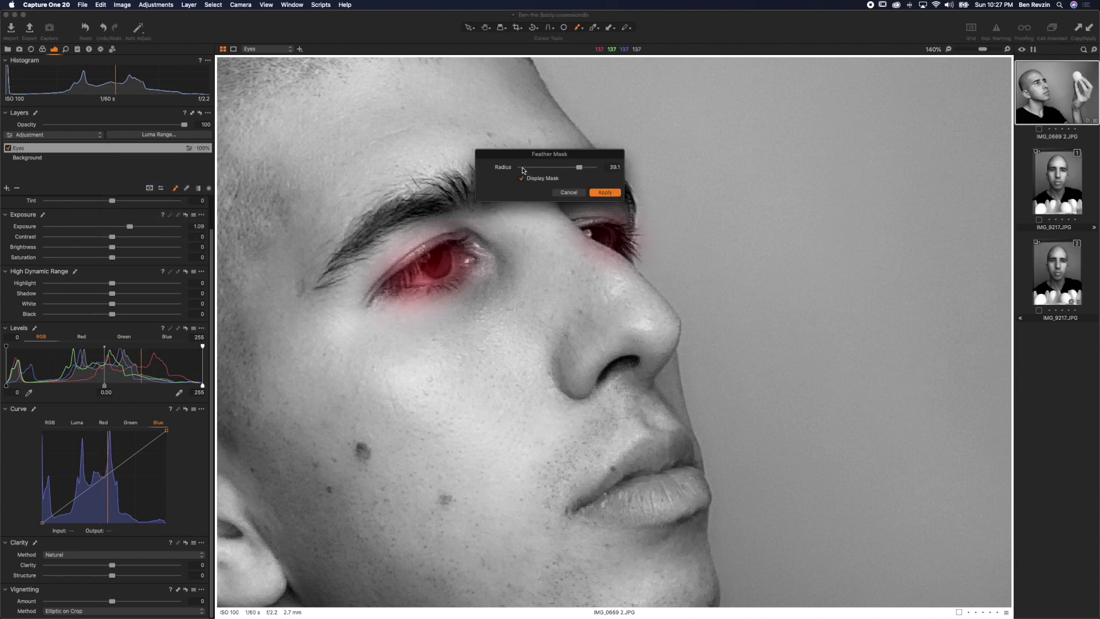
mouse_move(579, 167)
mouse_down()
mouse_move(589, 171)
mouse_move(560, 170)
mouse_up()
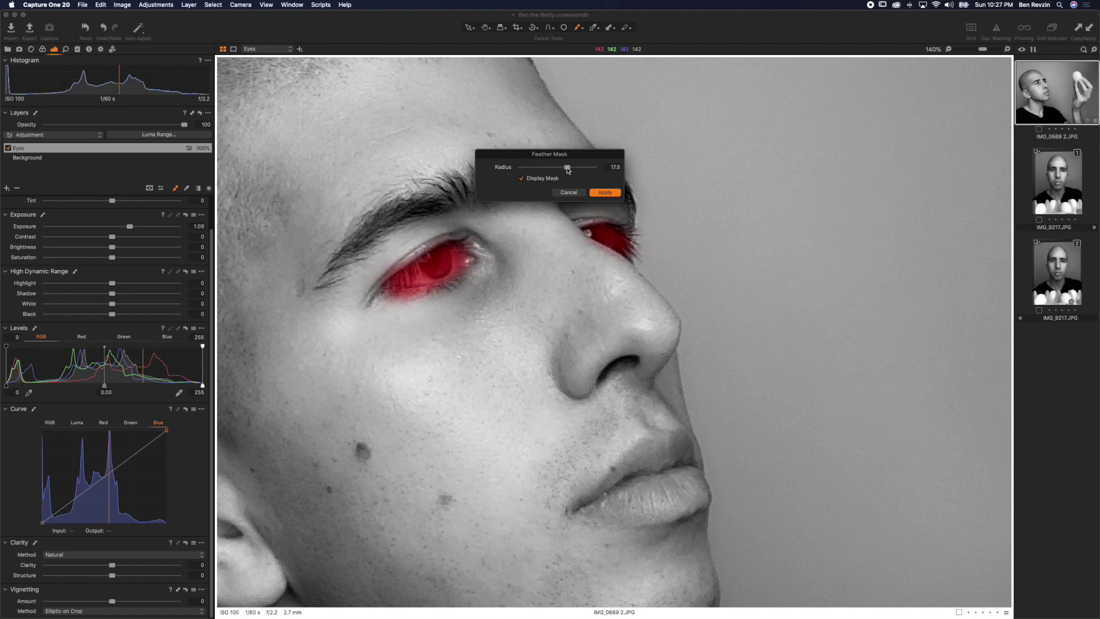
click(604, 192)
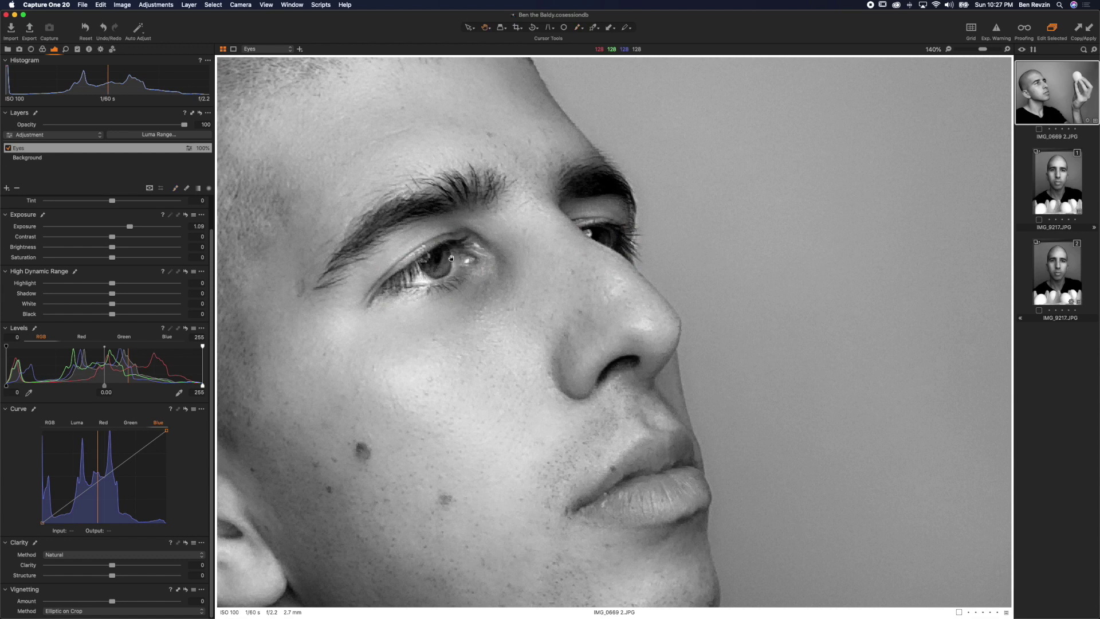
- Set the Eyes layer's exposure to 0.22 and its clarity to 41, checking the effect on the eyes up close
double_click(452, 258)
click(127, 227)
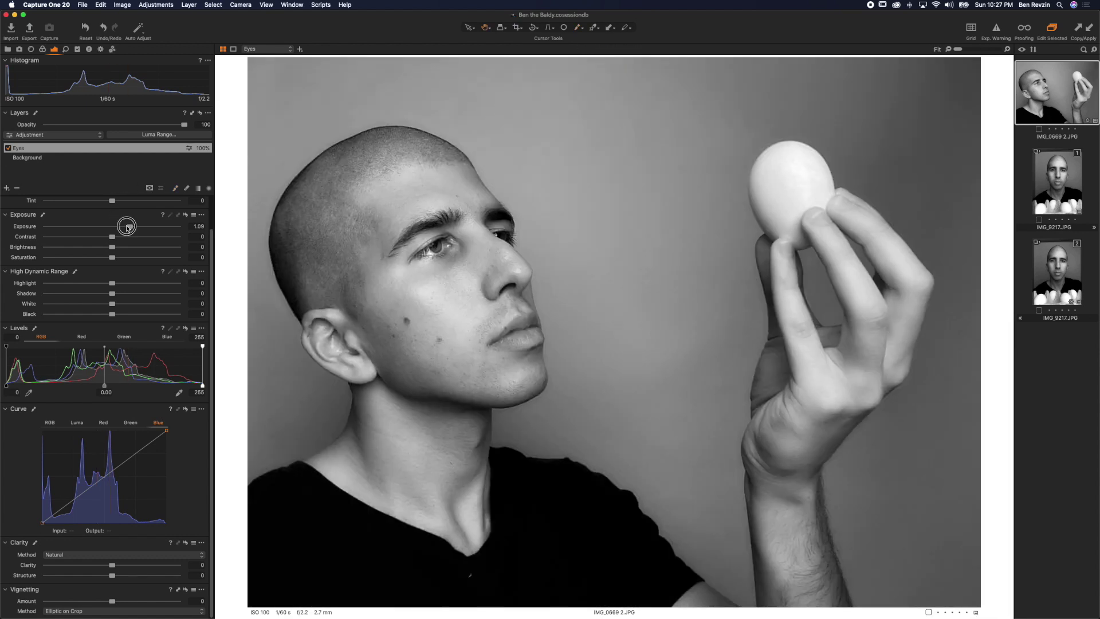
drag(127, 227, 114, 228)
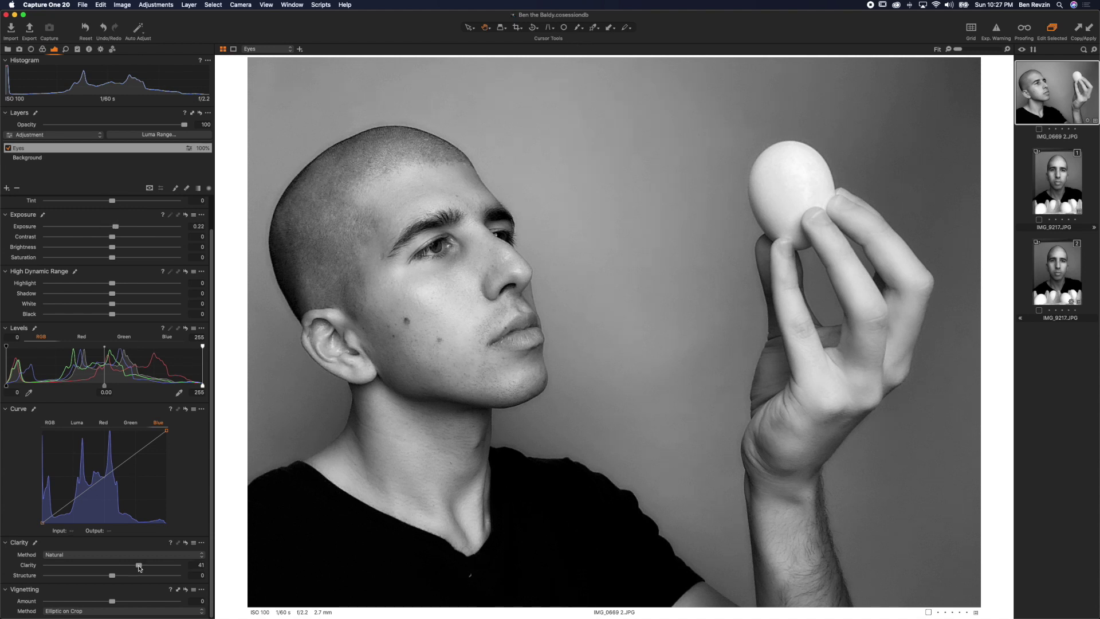
double_click(432, 252)
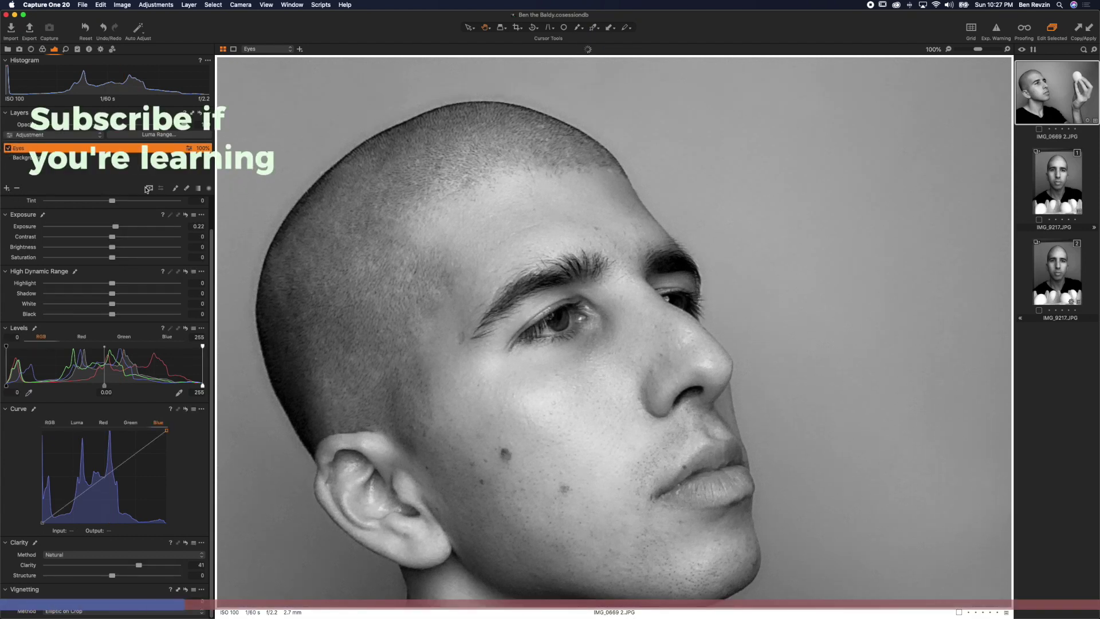
click(438, 326)
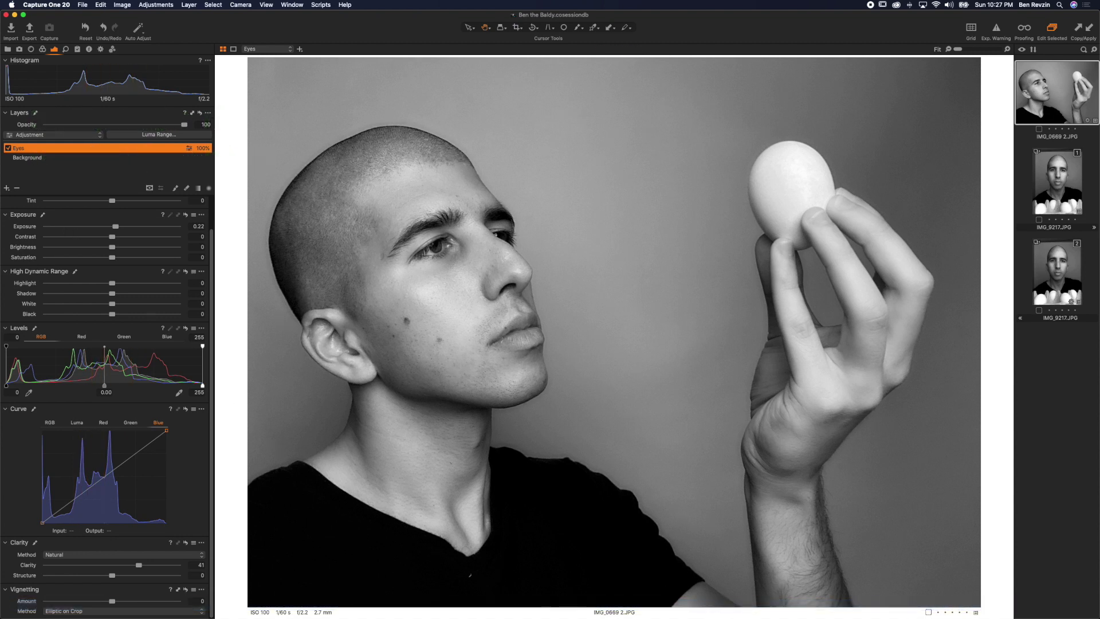
- Add another empty adjustment layer and name it Burn
click(8, 188)
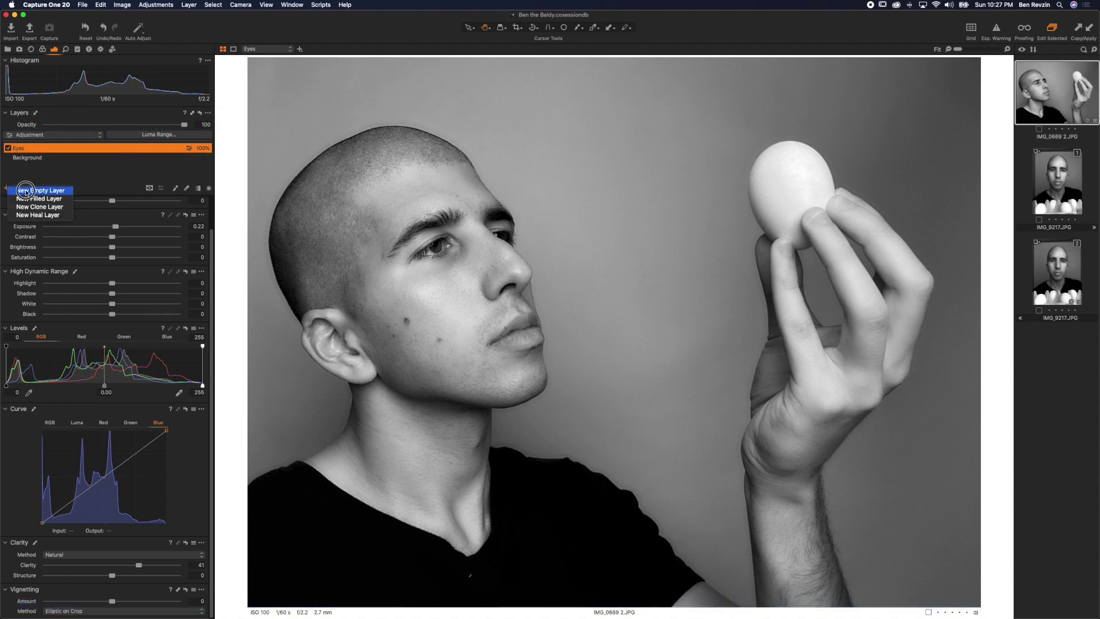
click(29, 187)
double_click(22, 149)
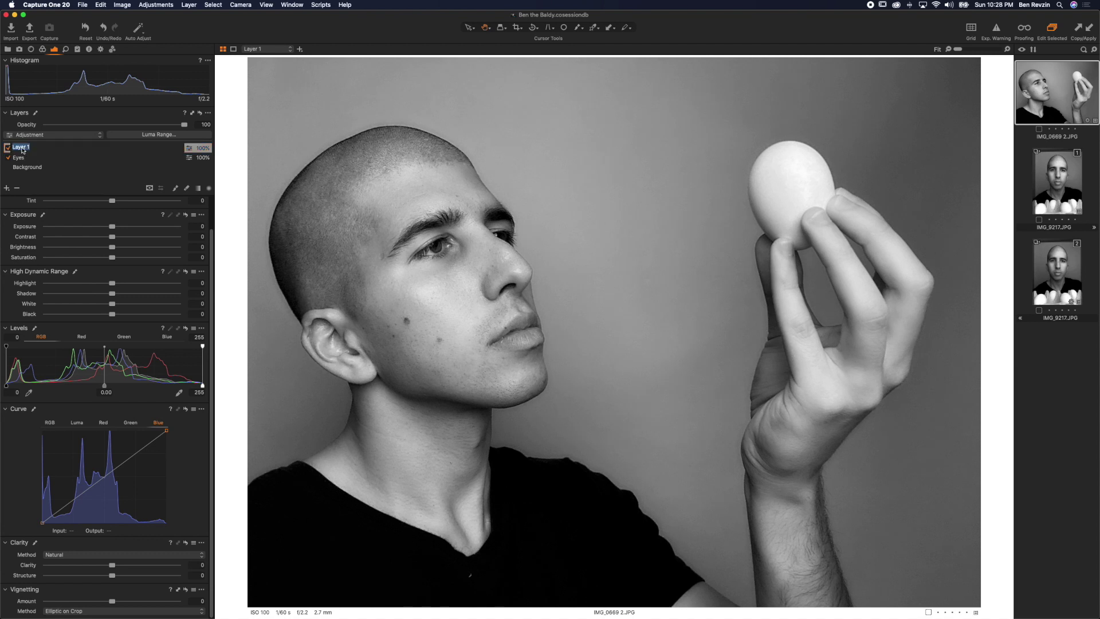
text(Burn)
key(Return)
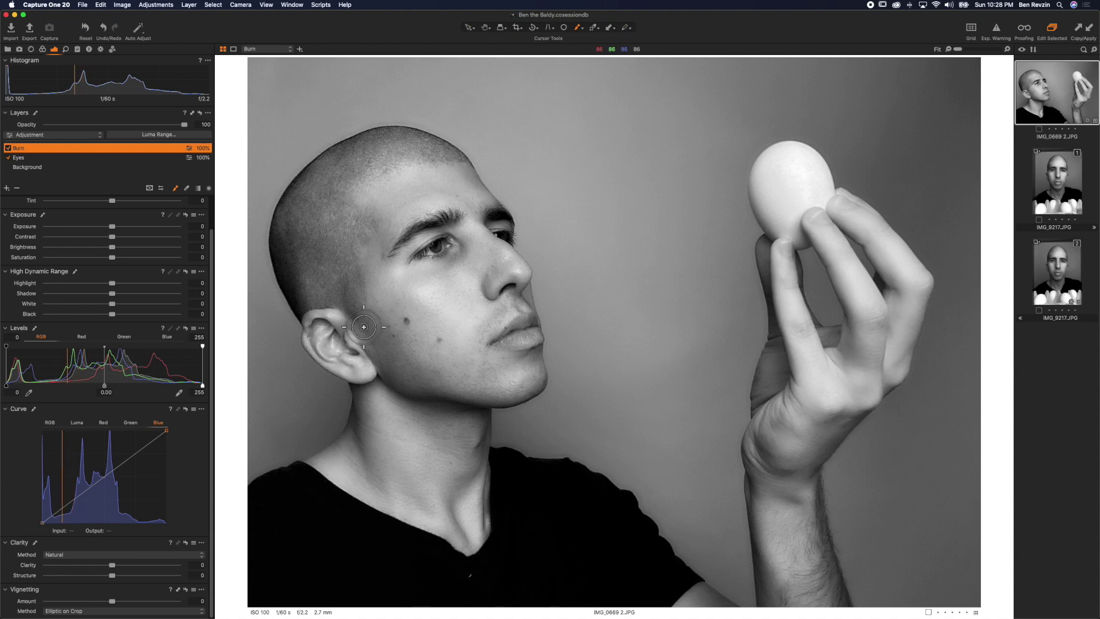
- Brush a Burn mask along the jawline from the ear to the chin and lower the layer's exposure to -1.28
mouse_move(365, 327)
mouse_down()
mouse_move(361, 318)
mouse_move(371, 353)
mouse_move(409, 385)
mouse_move(511, 396)
mouse_up()
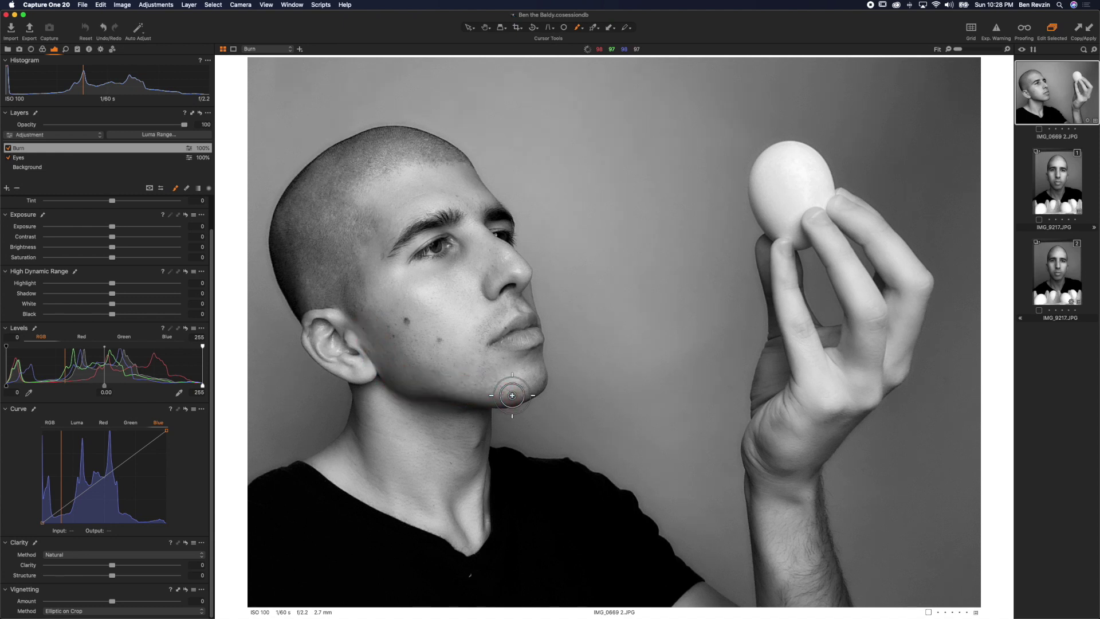
click(90, 227)
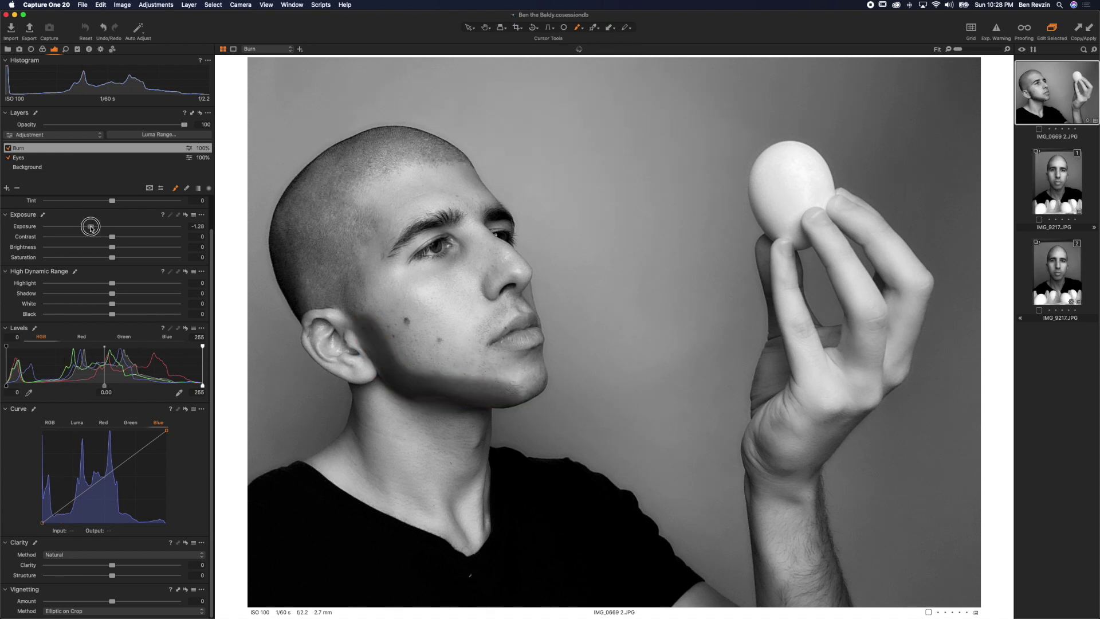
- Feather the Burn layer's jawline mask with a radius of 42.4, with the mask displayed
right_click(72, 150)
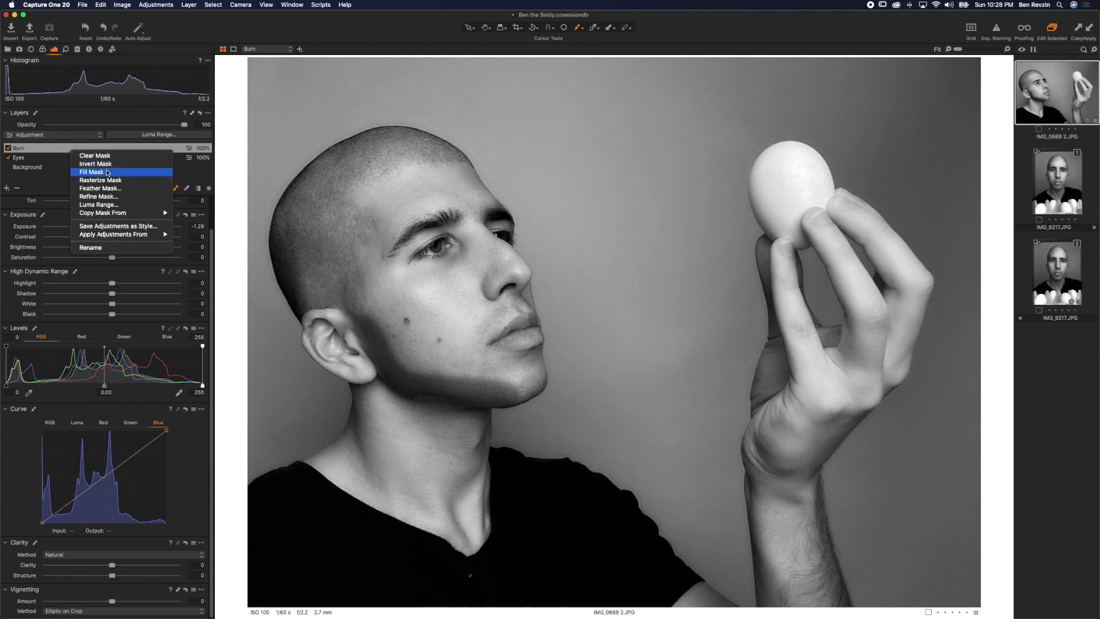
click(100, 188)
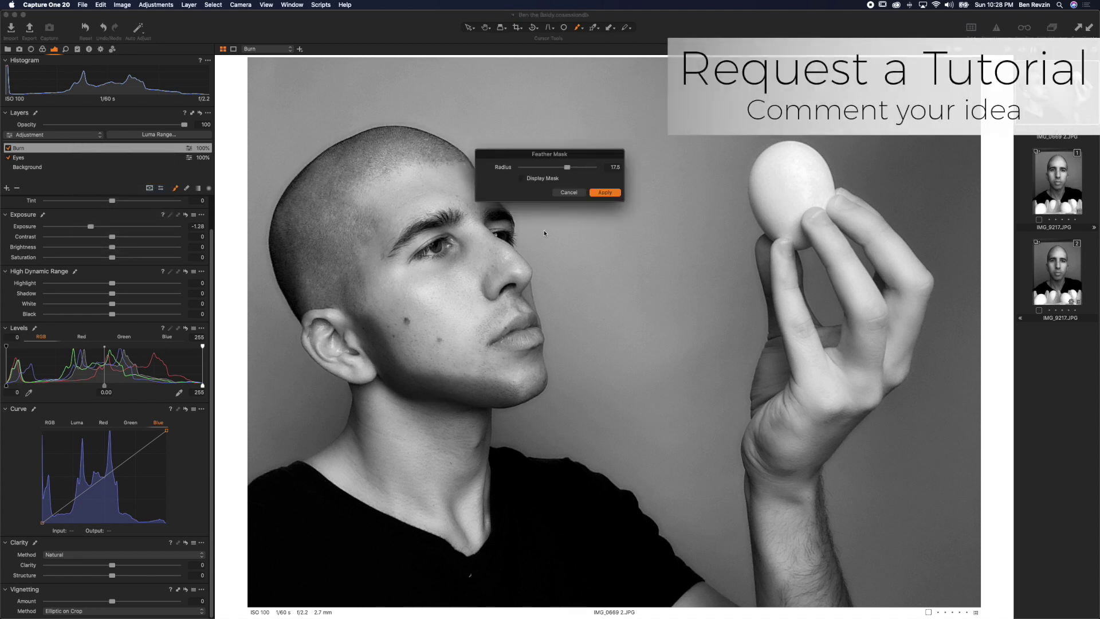
click(546, 178)
click(548, 166)
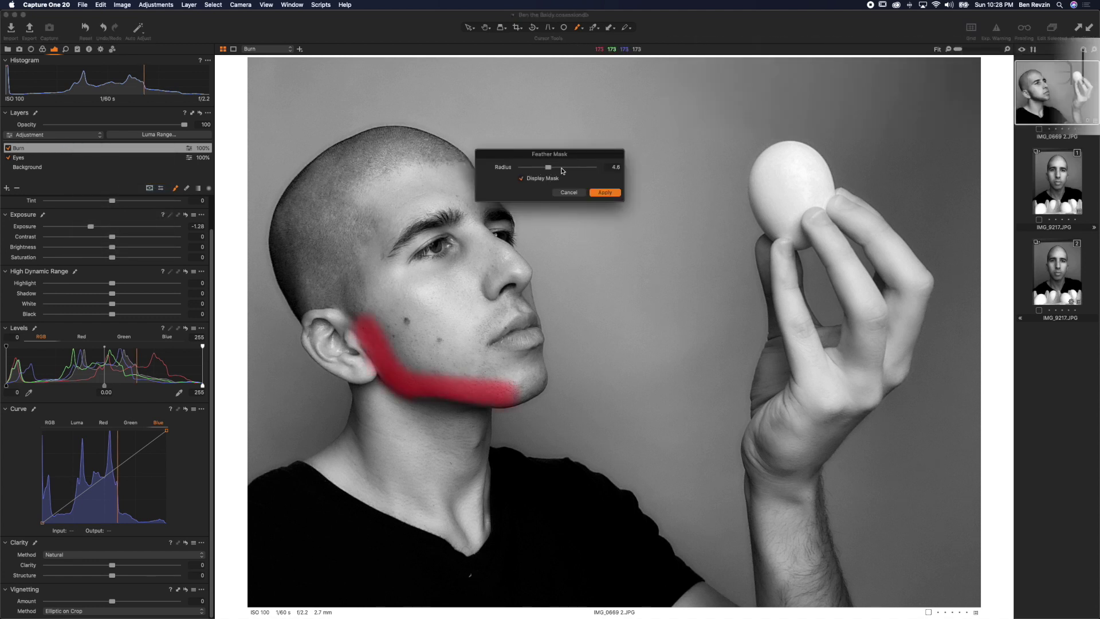
click(580, 166)
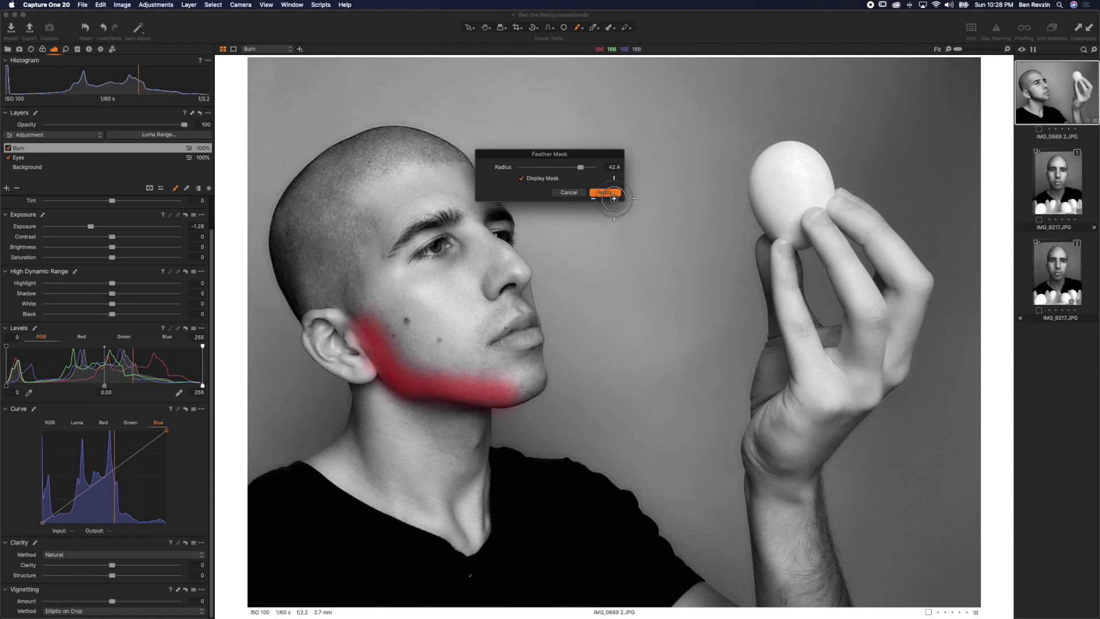
click(612, 193)
- Set the Burn layer's exposure to -0.15 and toggle the layer to compare the effect
click(103, 227)
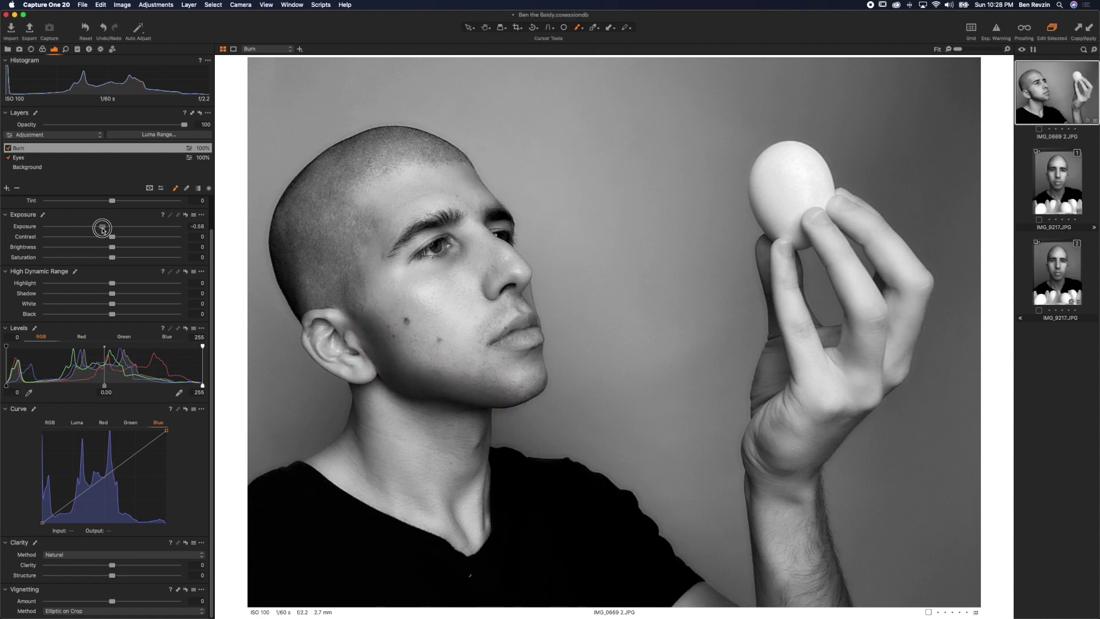
drag(103, 230, 110, 231)
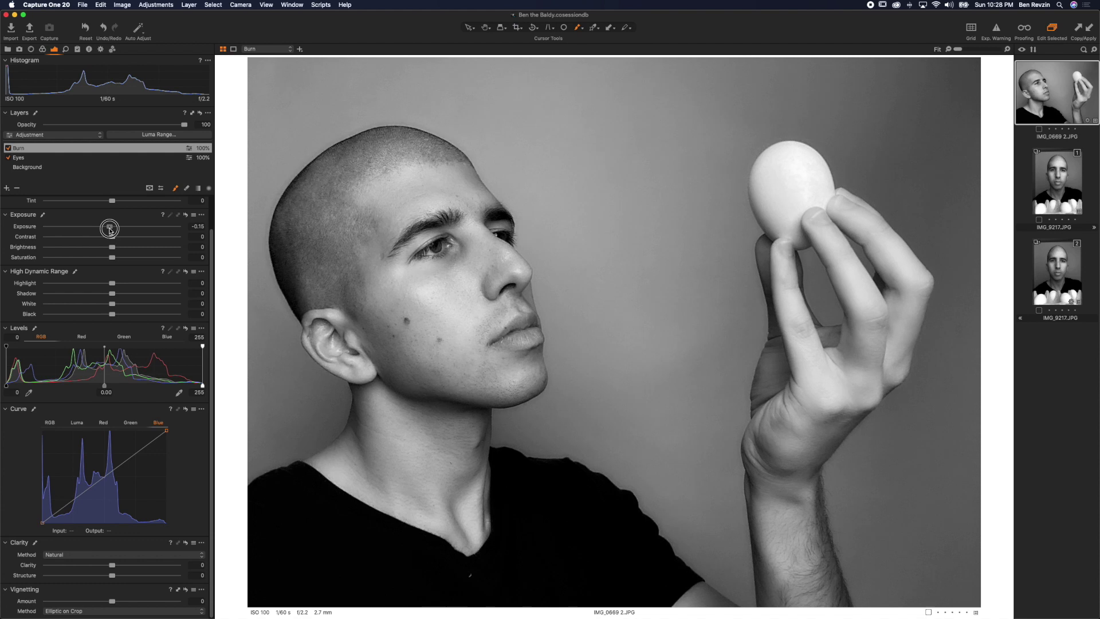
click(8, 149)
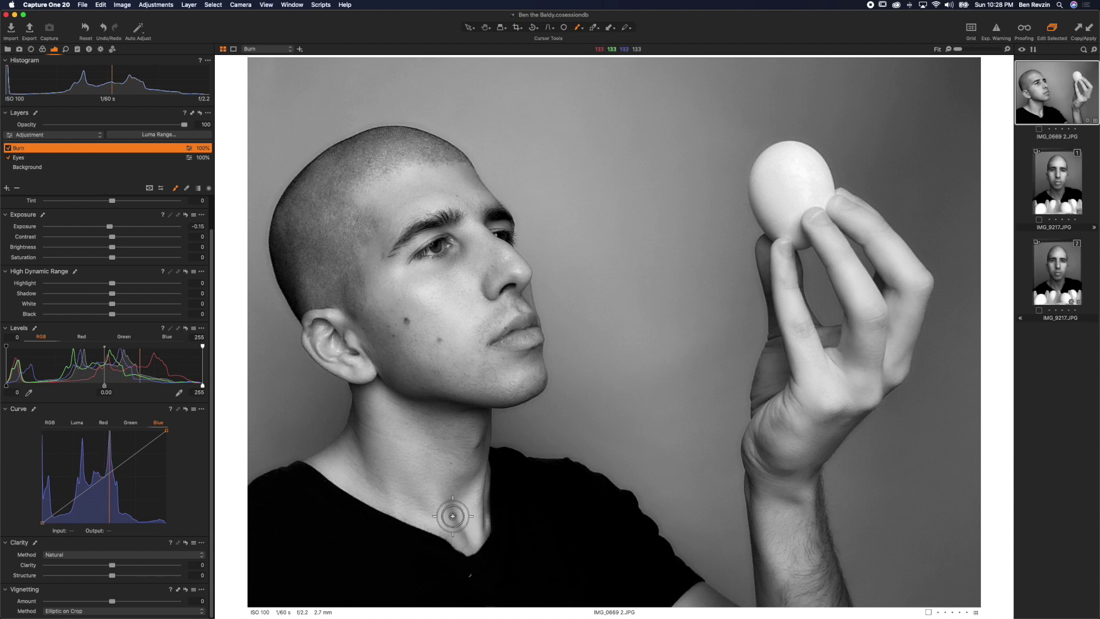
- Extend the Burn mask with a smaller brush over the neck near the collar and the egg's left edge, and toggle the layer to compare
key(bracketleft)
key(bracketleft)
mouse_move(440, 508)
mouse_down()
mouse_move(471, 543)
mouse_move(351, 458)
mouse_move(383, 517)
mouse_up()
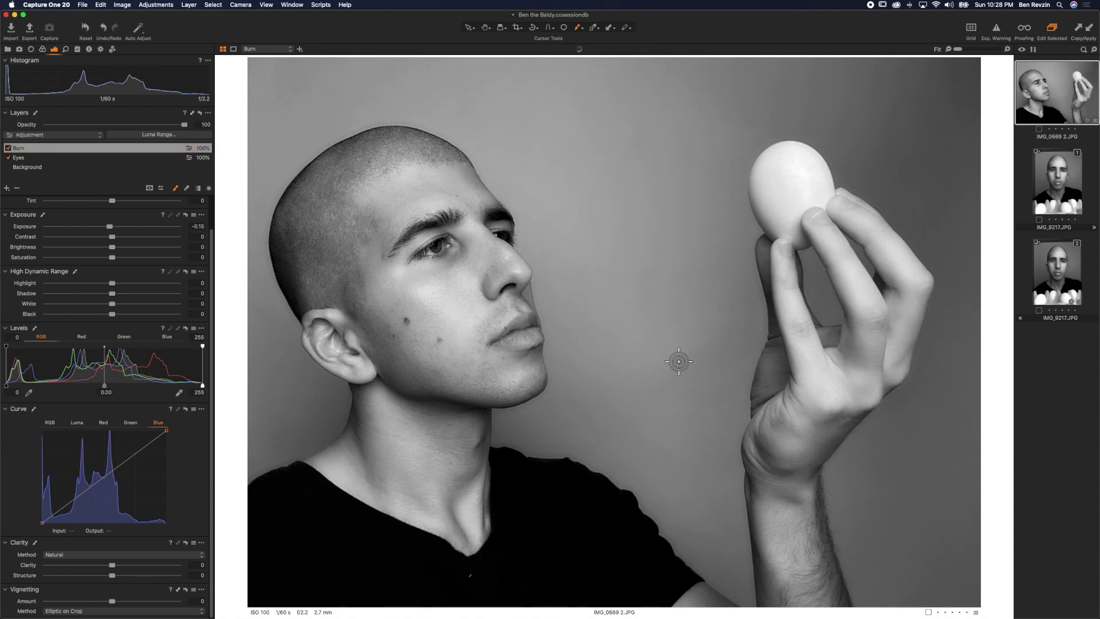
mouse_move(765, 218)
mouse_down()
mouse_move(755, 196)
mouse_move(765, 165)
mouse_move(786, 148)
mouse_move(760, 184)
mouse_move(778, 225)
mouse_move(765, 228)
mouse_move(760, 184)
mouse_move(776, 159)
mouse_up()
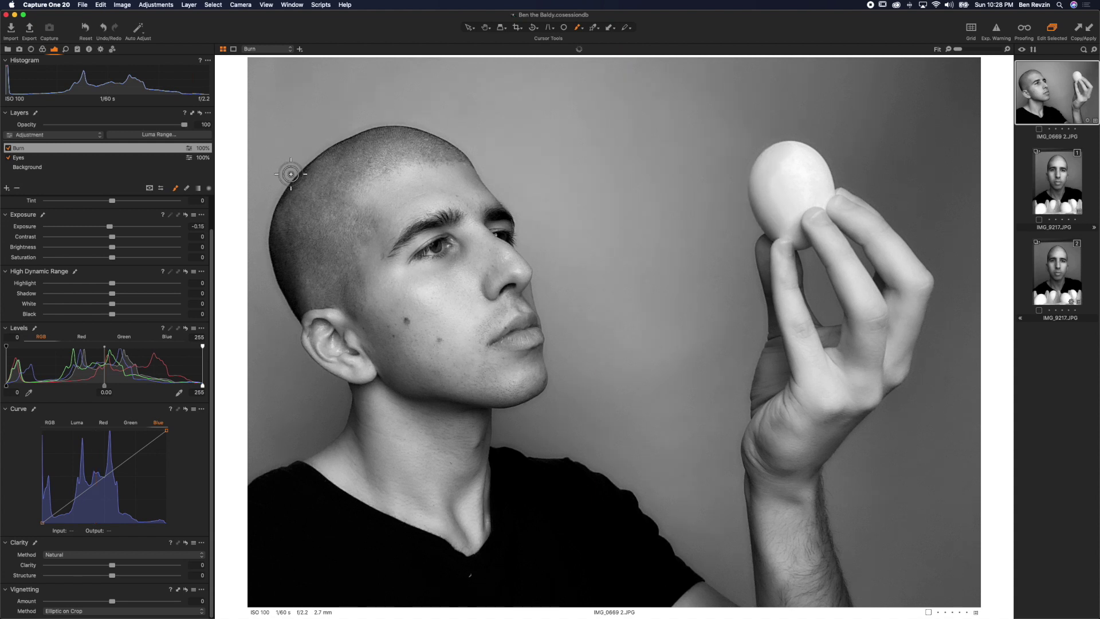
click(9, 148)
click(9, 148)
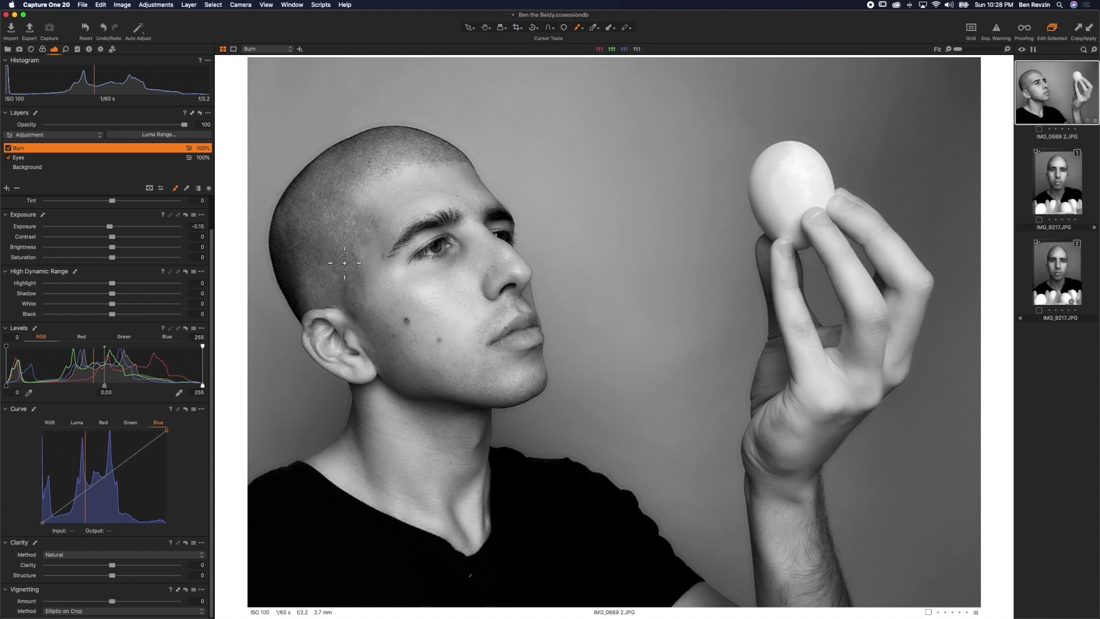
- Brush the Burn mask along the temple in front of the ear and toggle the layer to compare the effect
drag(357, 293, 349, 246)
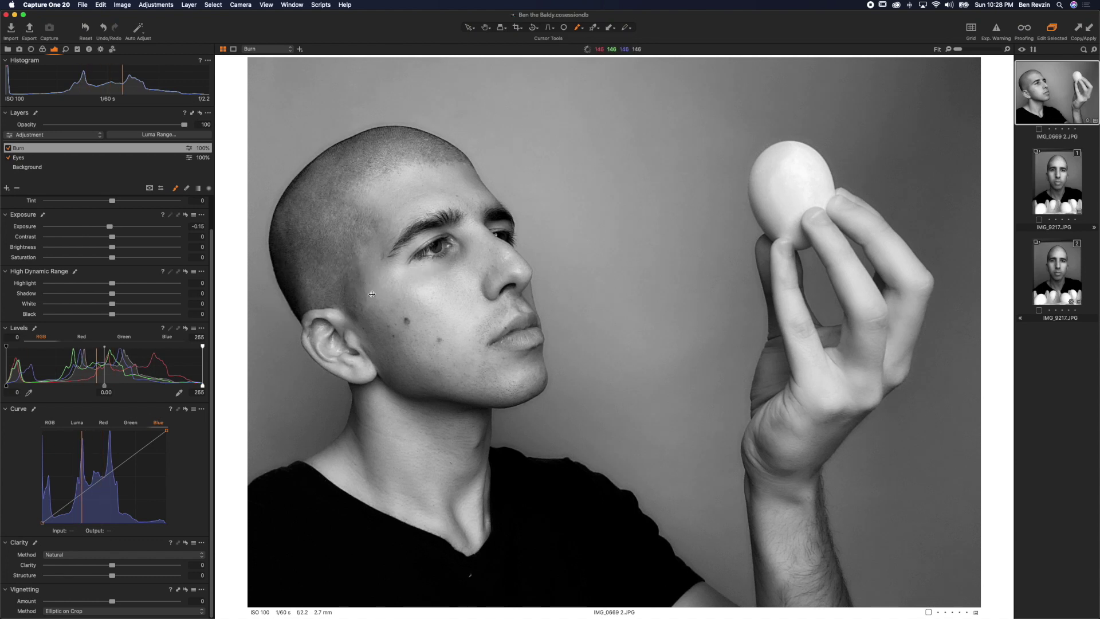
right_click(354, 280)
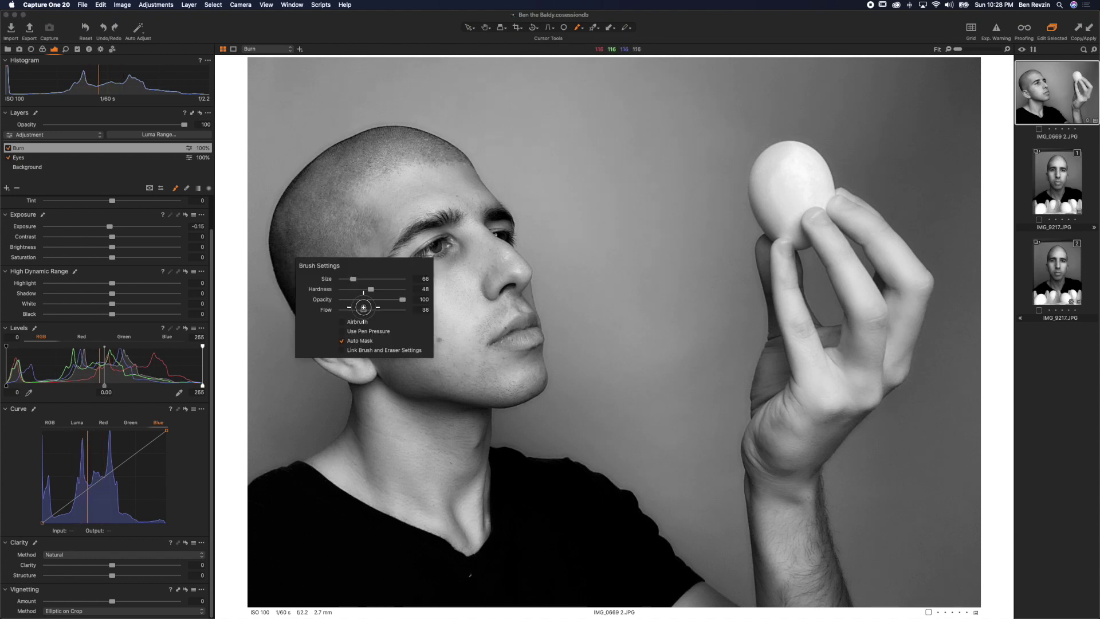
click(358, 253)
drag(350, 241, 354, 301)
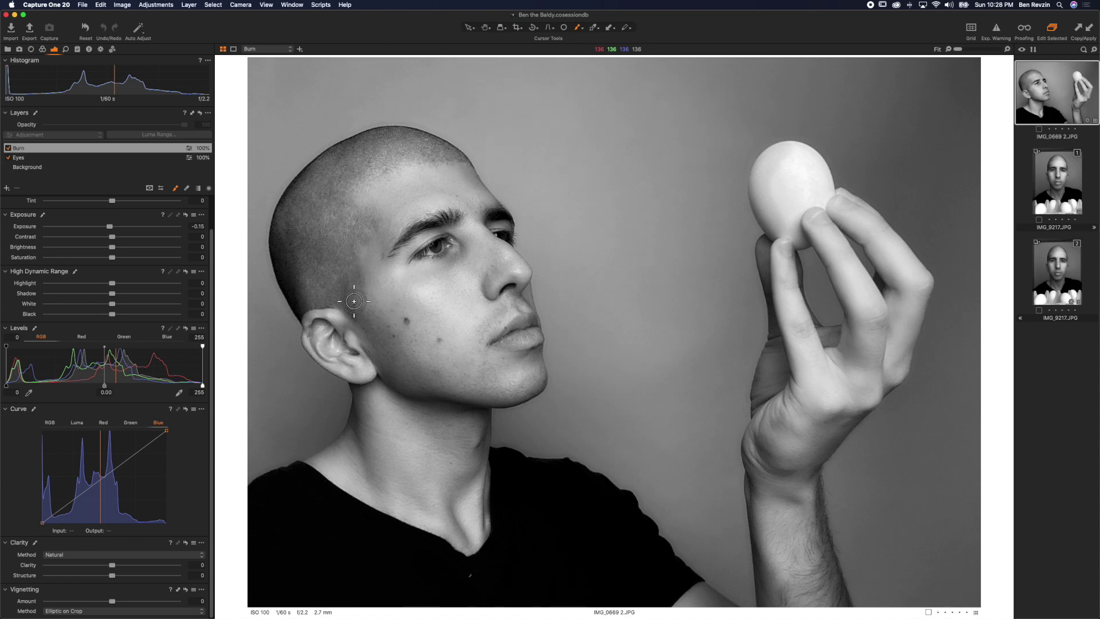
click(7, 148)
click(7, 149)
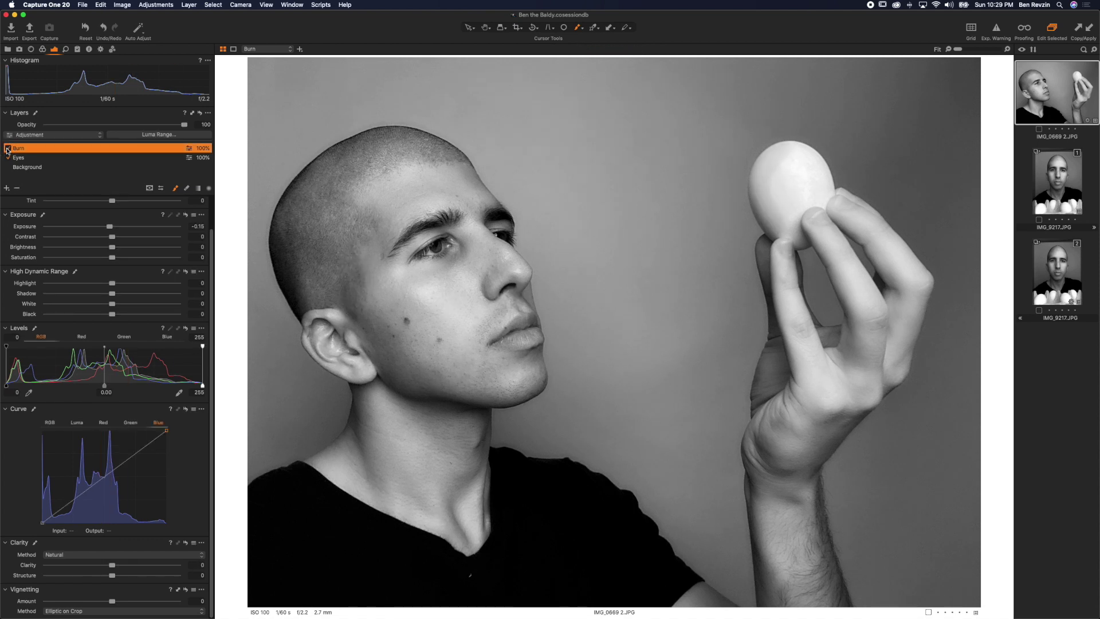
- Remove the small light speck from the black shirt below the neckline with spot removal
key(h)
double_click(467, 581)
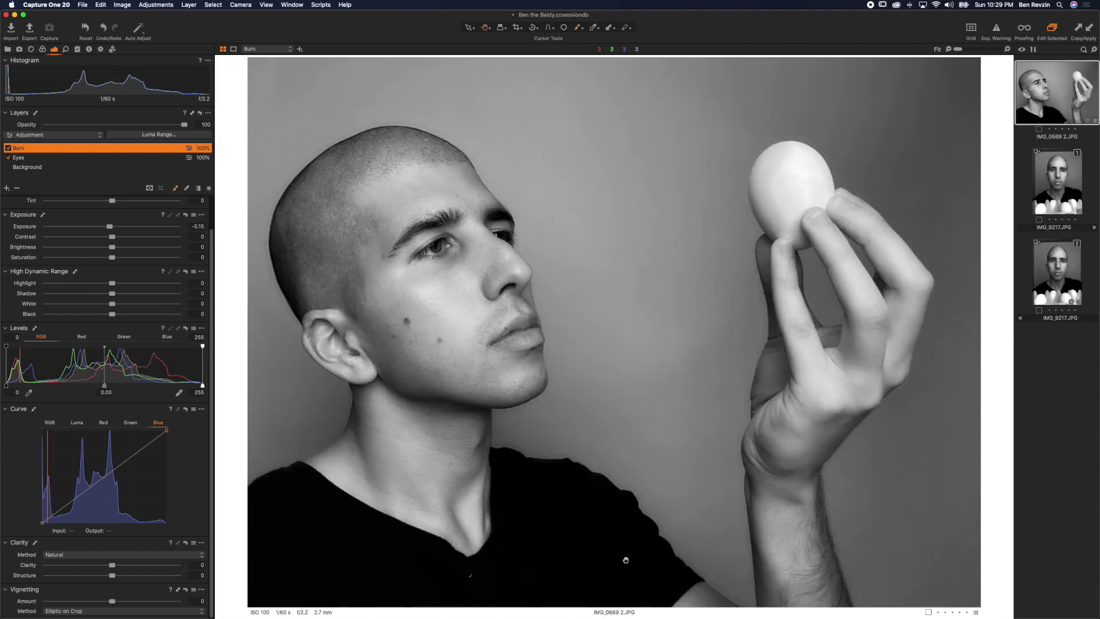
click(625, 561)
click(565, 28)
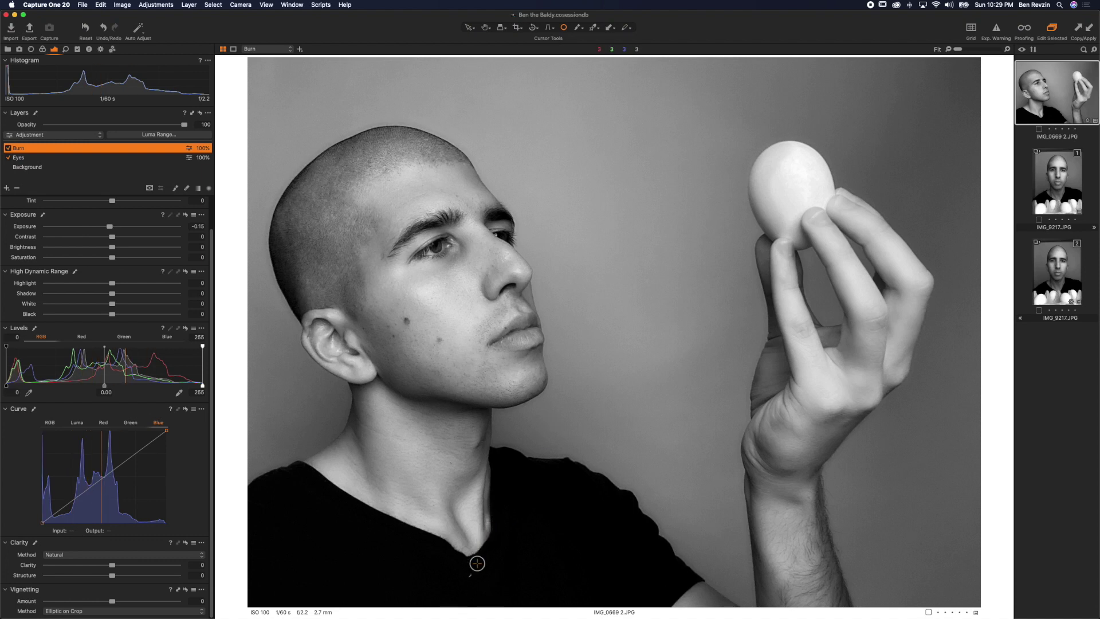
key(h)
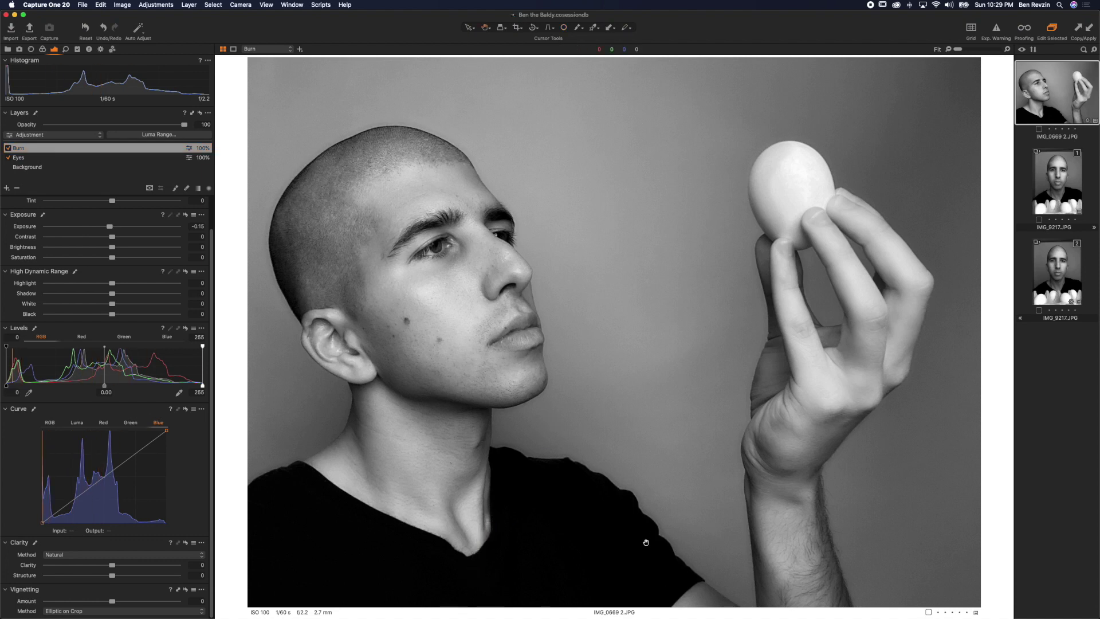
- Crop the photo to a full-width 16x9 frame, placed to keep the head and egg and trim more from the lower edge
click(518, 29)
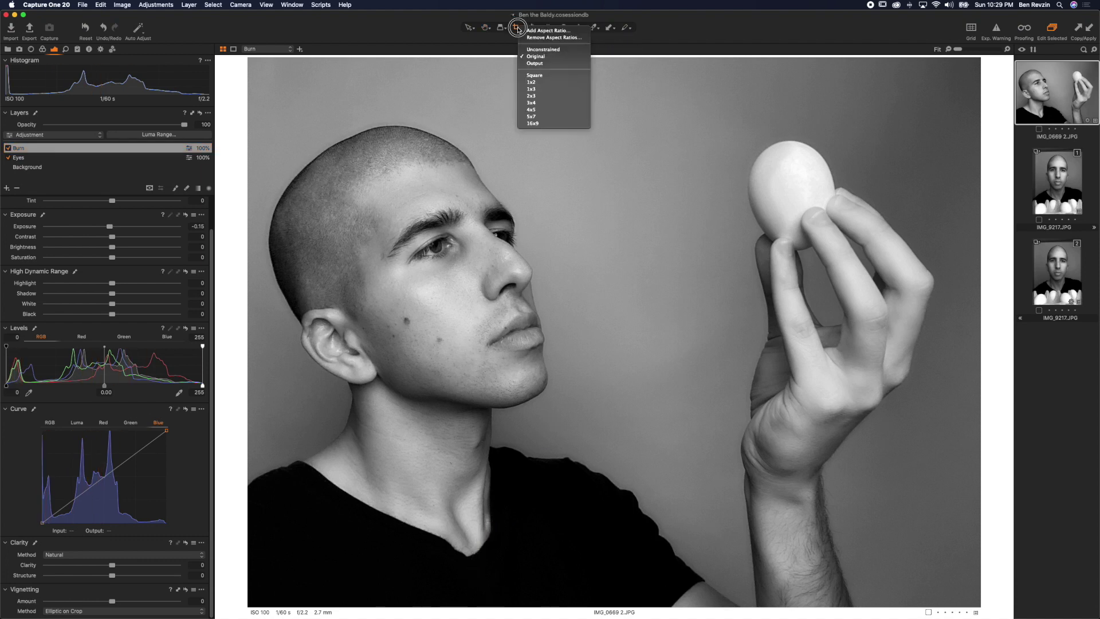
click(560, 118)
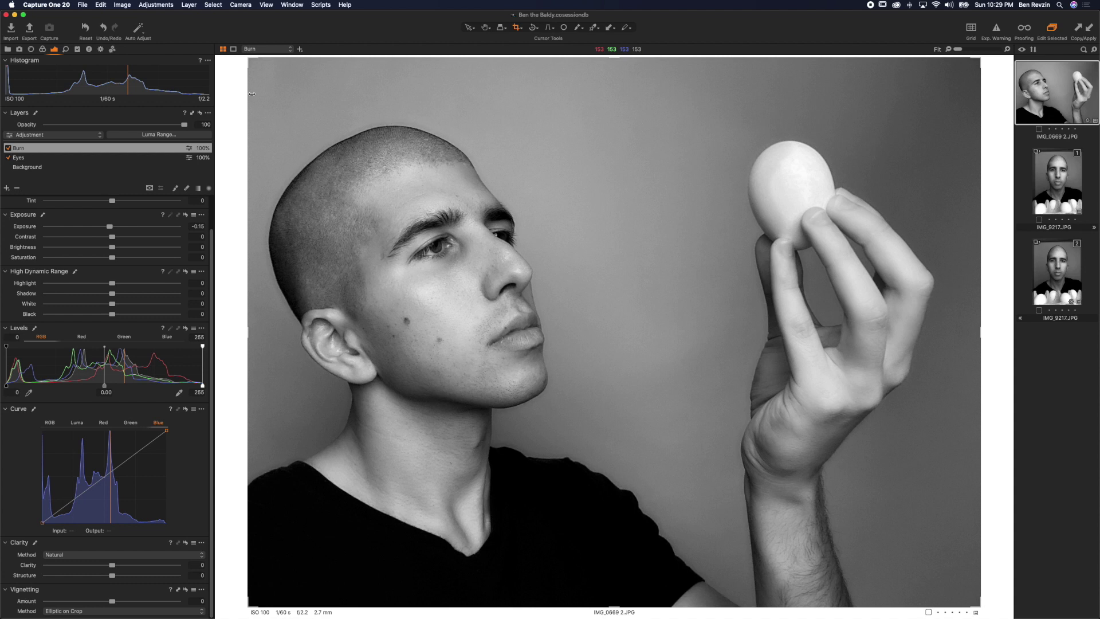
click(251, 60)
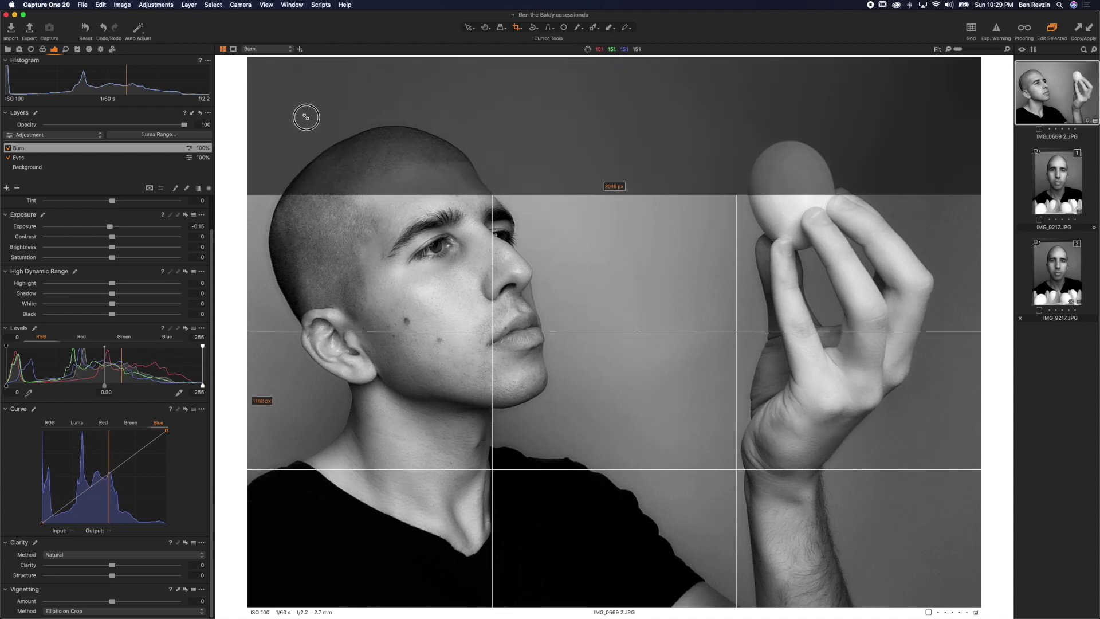
drag(402, 274, 402, 180)
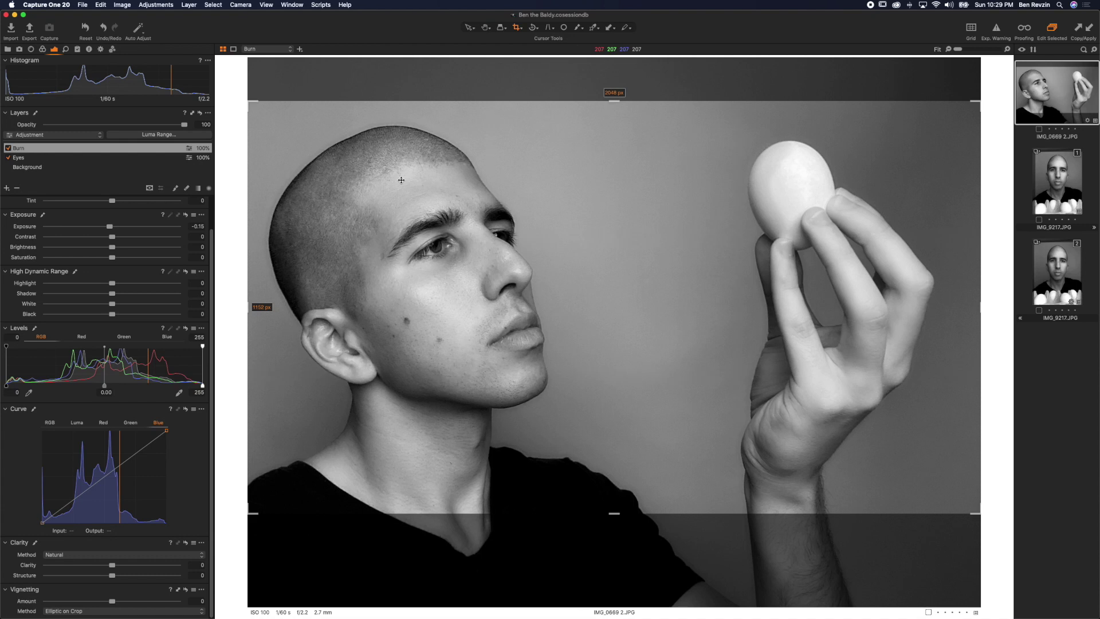
drag(461, 210, 459, 198)
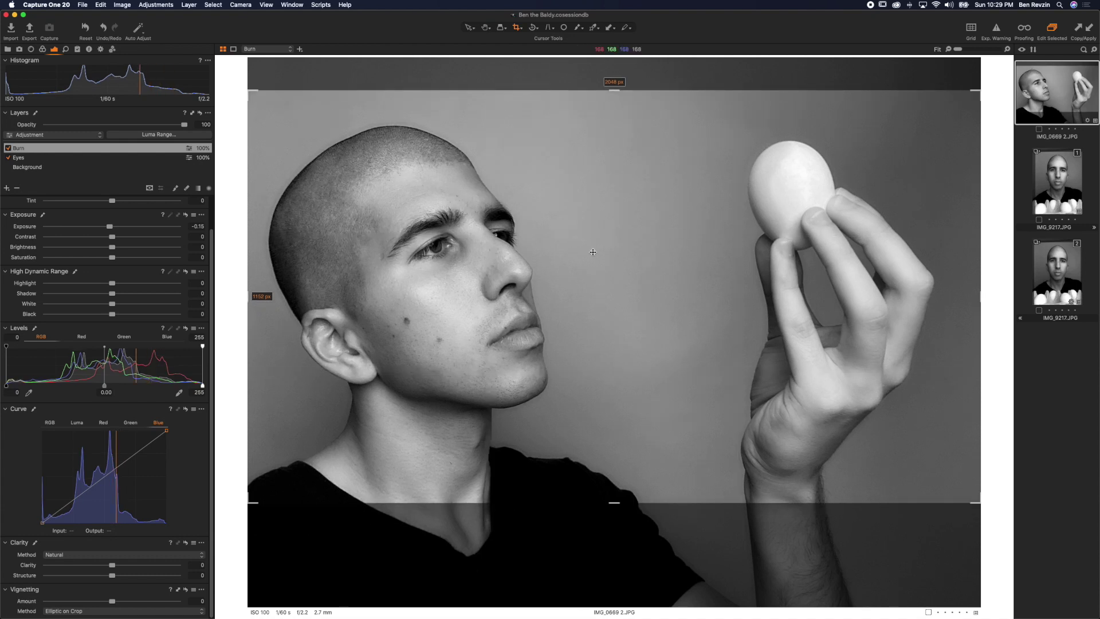
key(h)
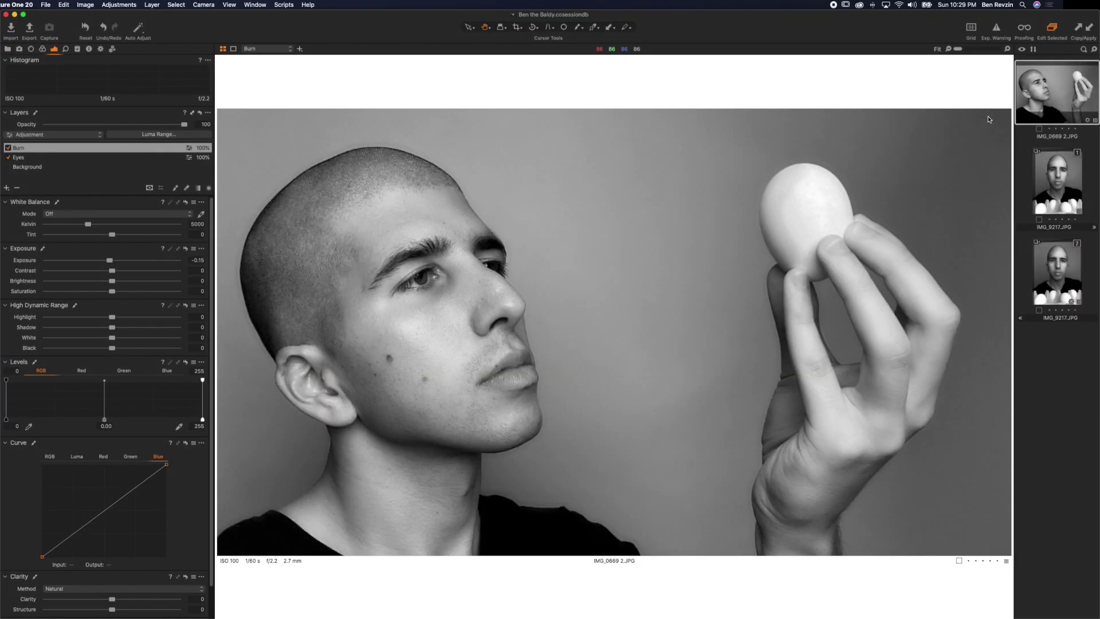
- Set the Background layer's contrast to 20 and its exposure to -0.47
click(71, 168)
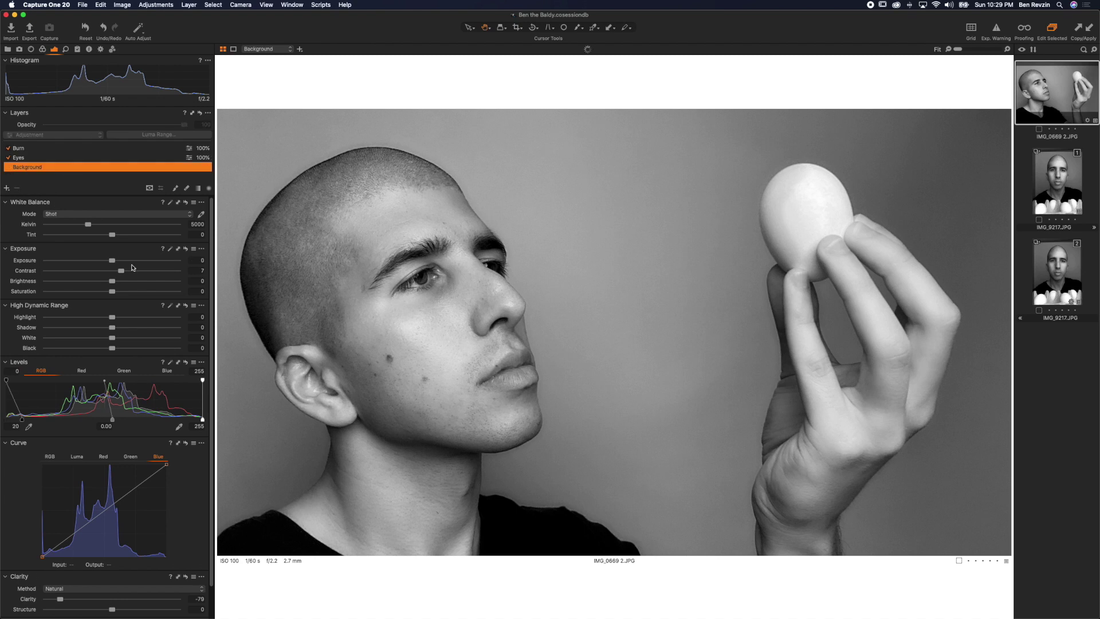
click(139, 271)
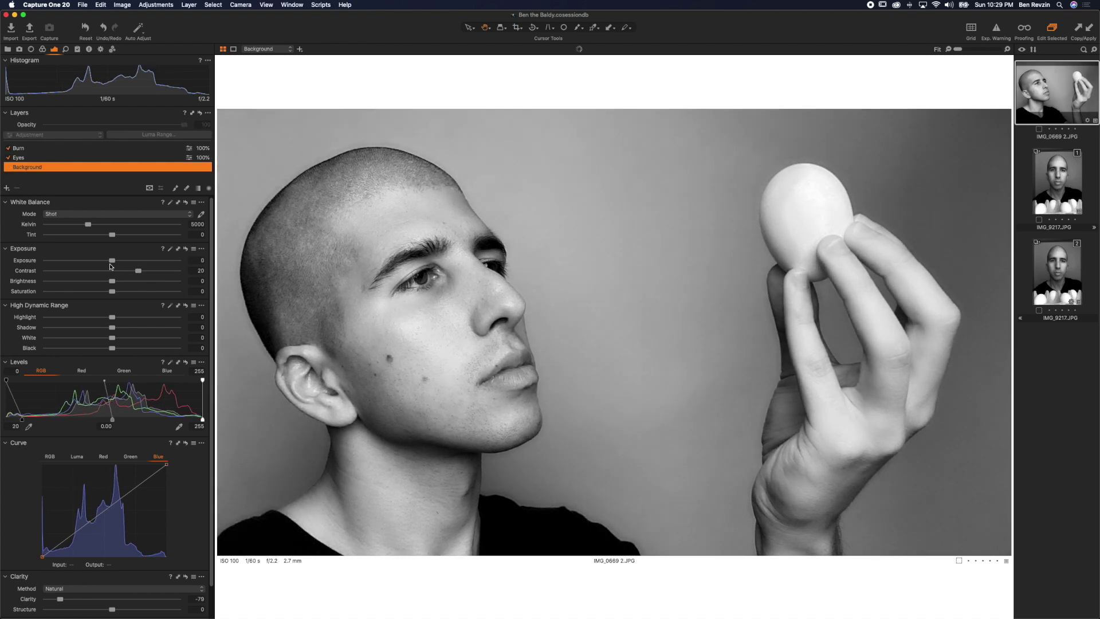
drag(111, 260, 104, 261)
scroll(92, 516, down, 2)
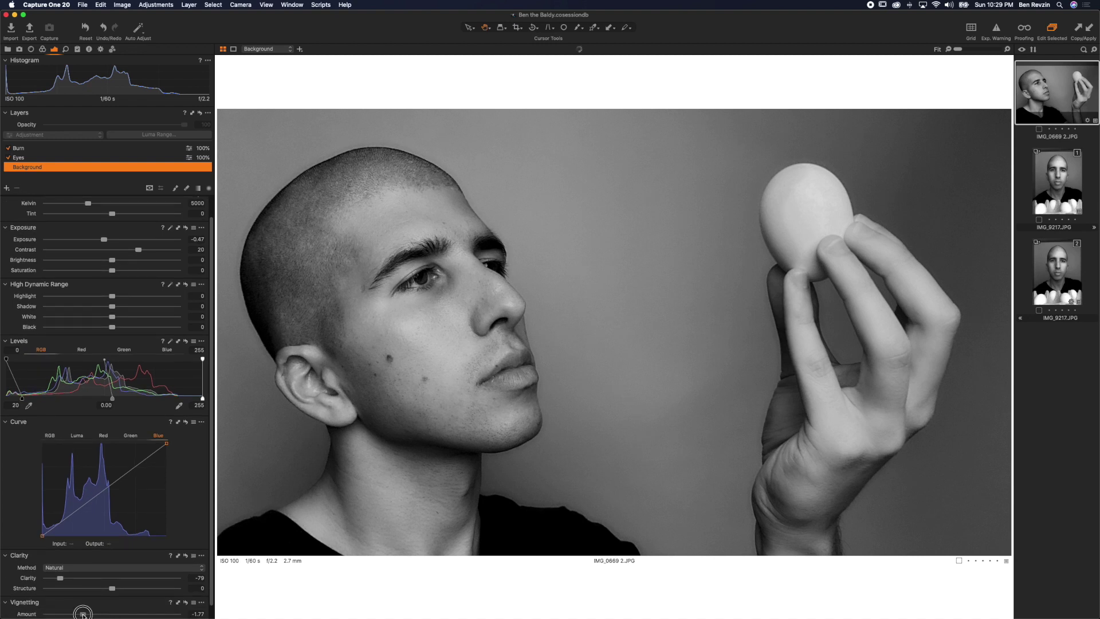